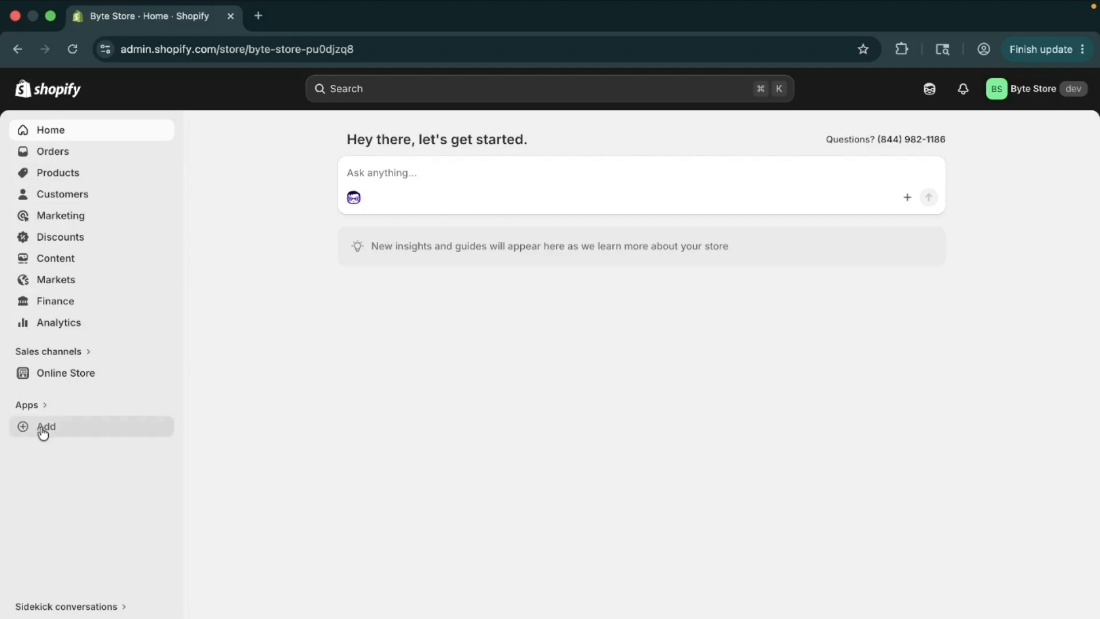
# Step: Search the Shopify App Store for "Kbite Back In Stock" and open the Back In Stock,Notify Me: Kbite listing
pyautogui.click(42, 431)
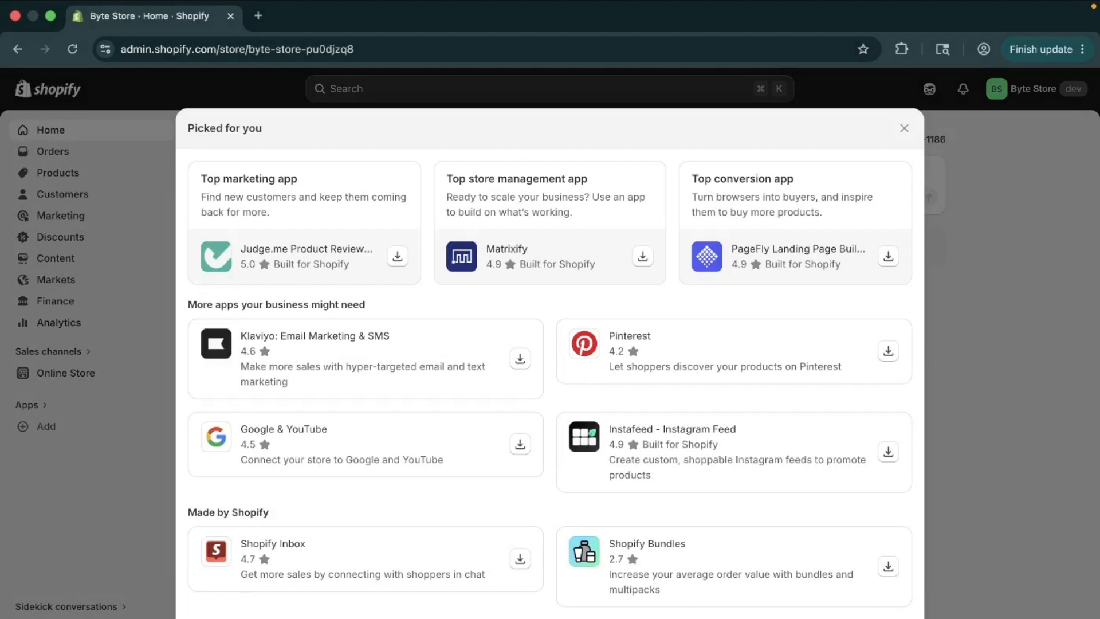
pyautogui.click(854, 618)
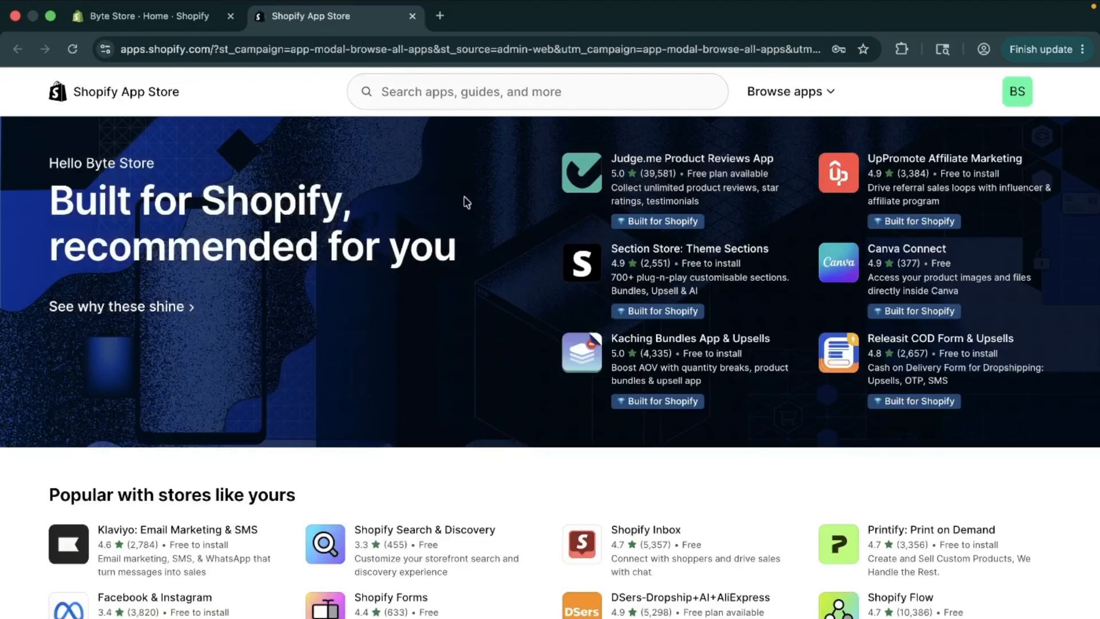
pyautogui.click(475, 100)
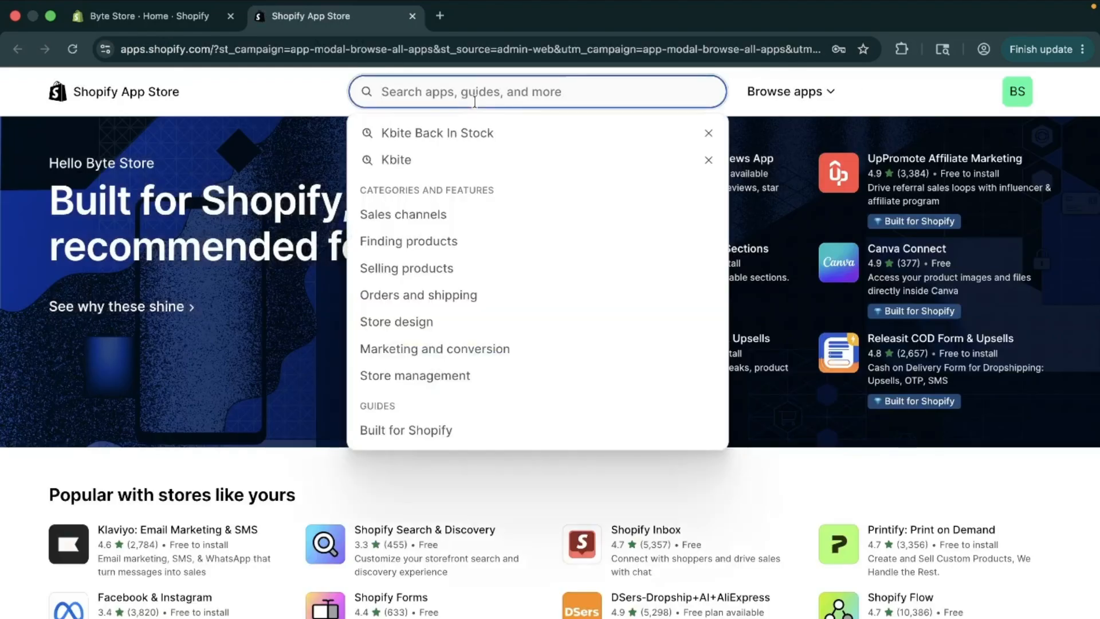
pyautogui.press('super+v')
pyautogui.press('super+a')
pyautogui.press('BackSpace')
pyautogui.press('capslock')
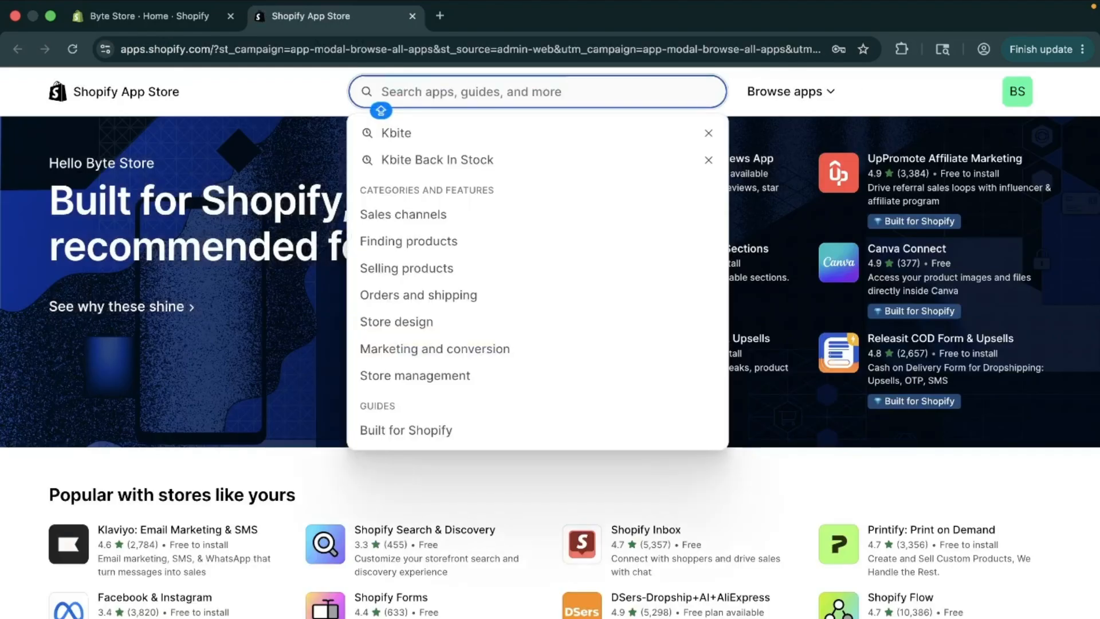
pyautogui.write('B')
pyautogui.press('BackSpace')
pyautogui.write('k')
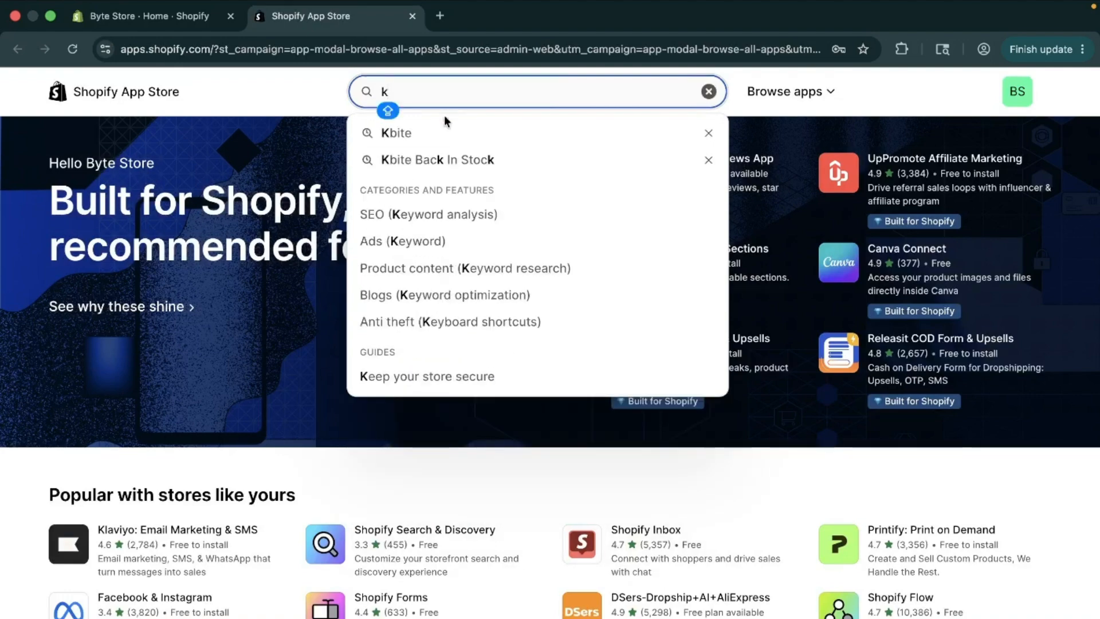
pyautogui.click(439, 160)
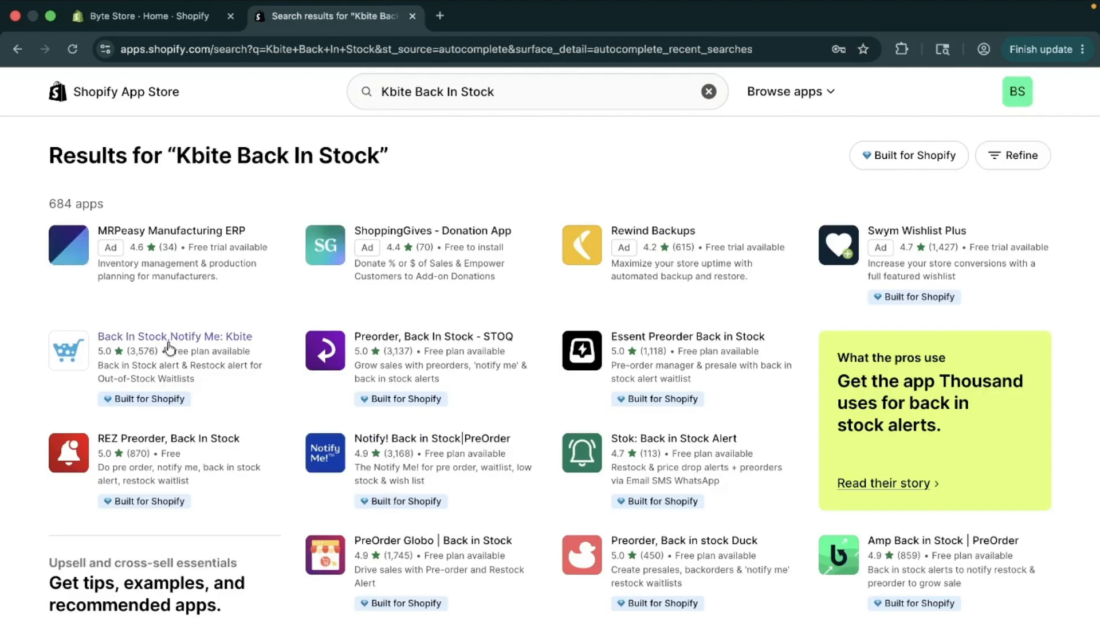
pyautogui.click(168, 344)
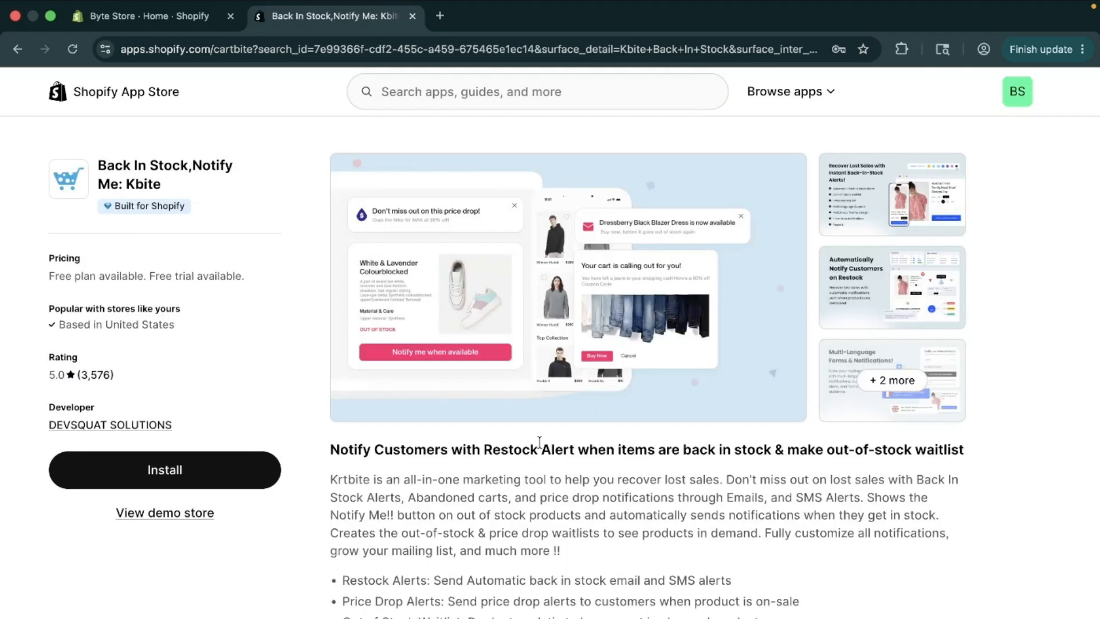
# Step: Review the Kbite listing's feature description, pricing plans and merchant reviews
pyautogui.scroll(-3, 539, 442)
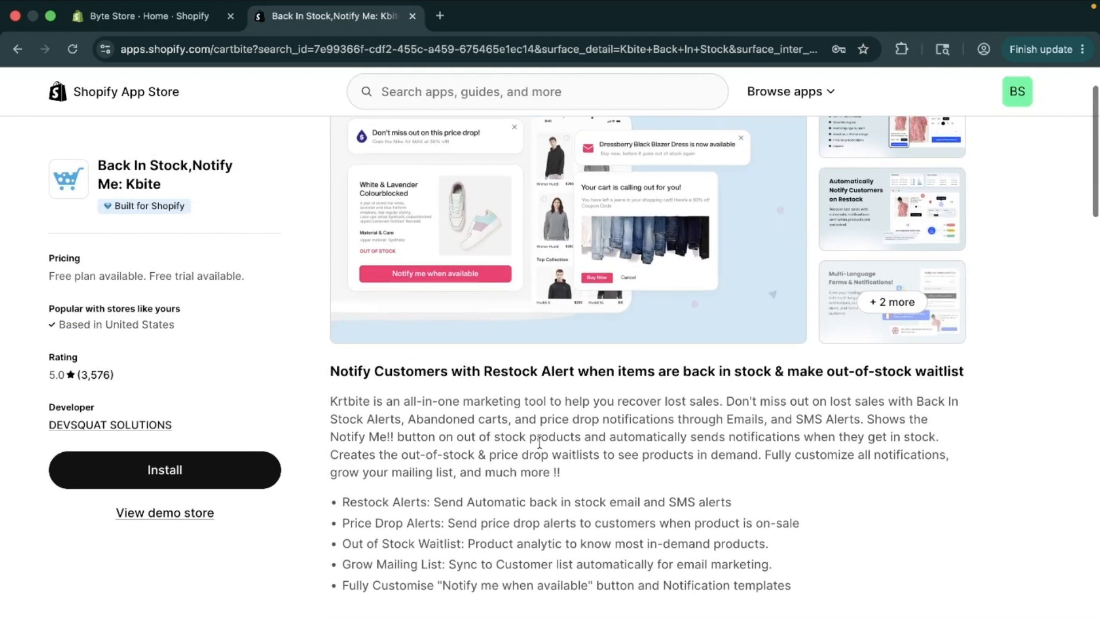
pyautogui.scroll(-2, 539, 442)
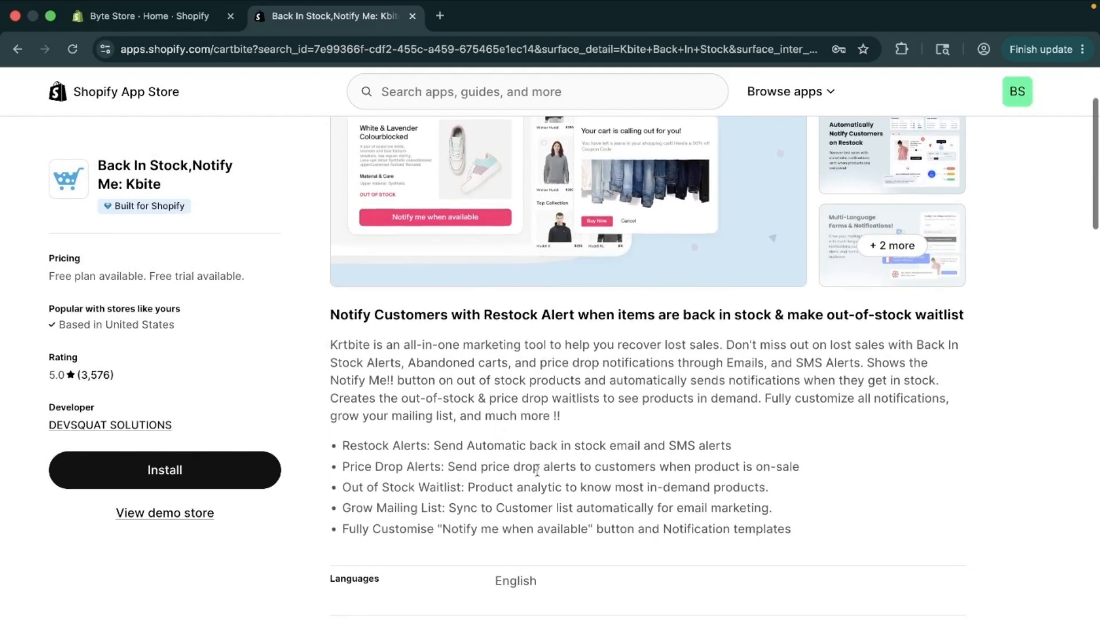
pyautogui.scroll(-3, 537, 469)
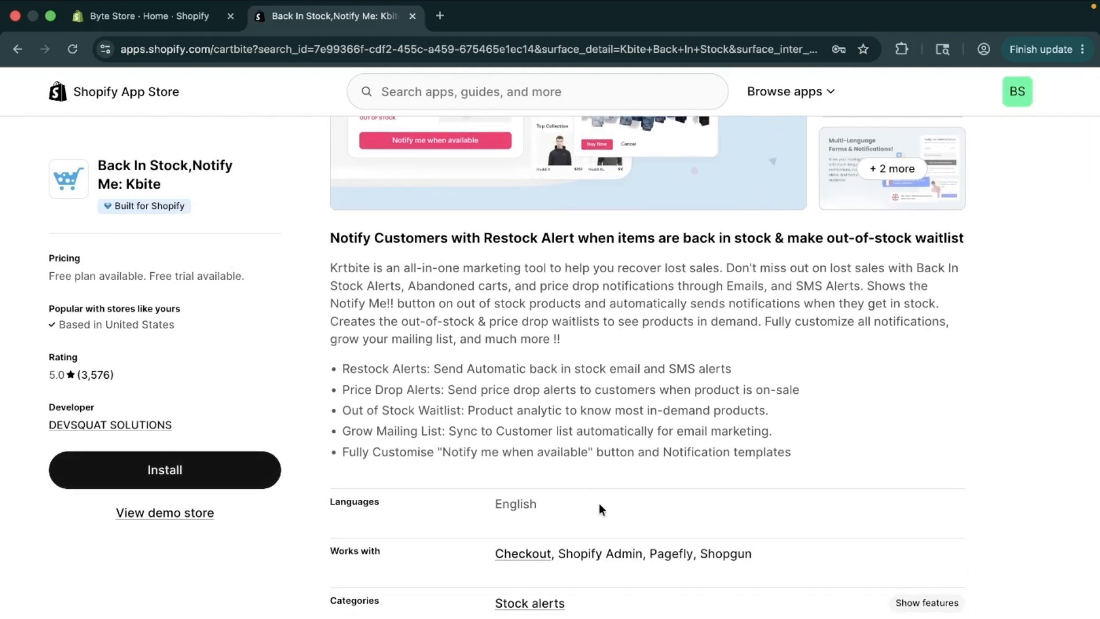
pyautogui.scroll(-15, 599, 507)
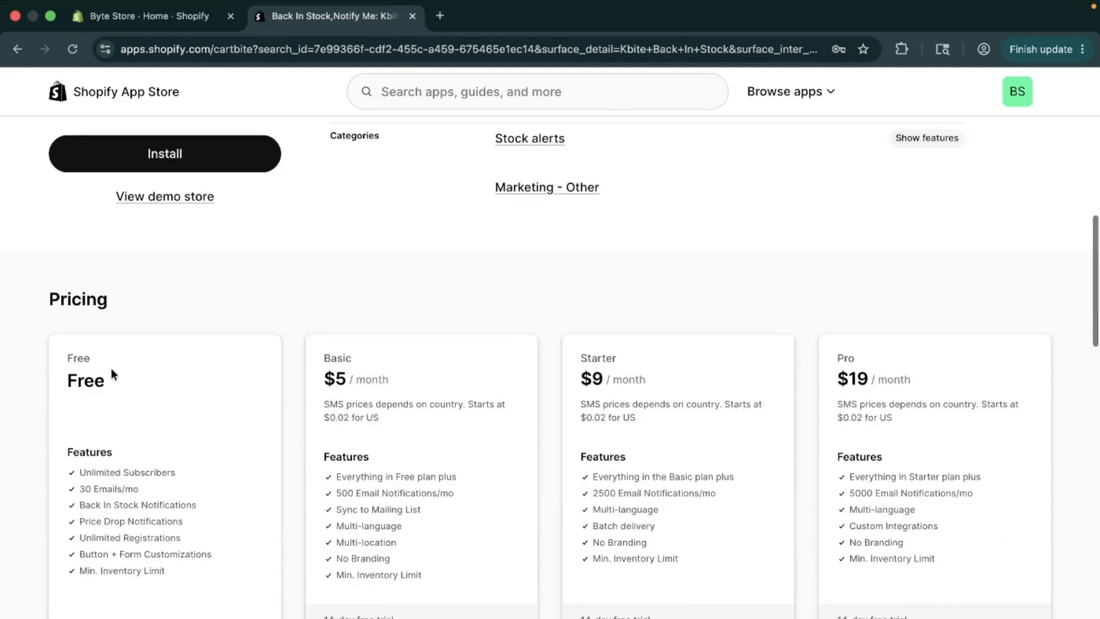
pyautogui.moveTo(45, 299); pyautogui.dragTo(143, 302)
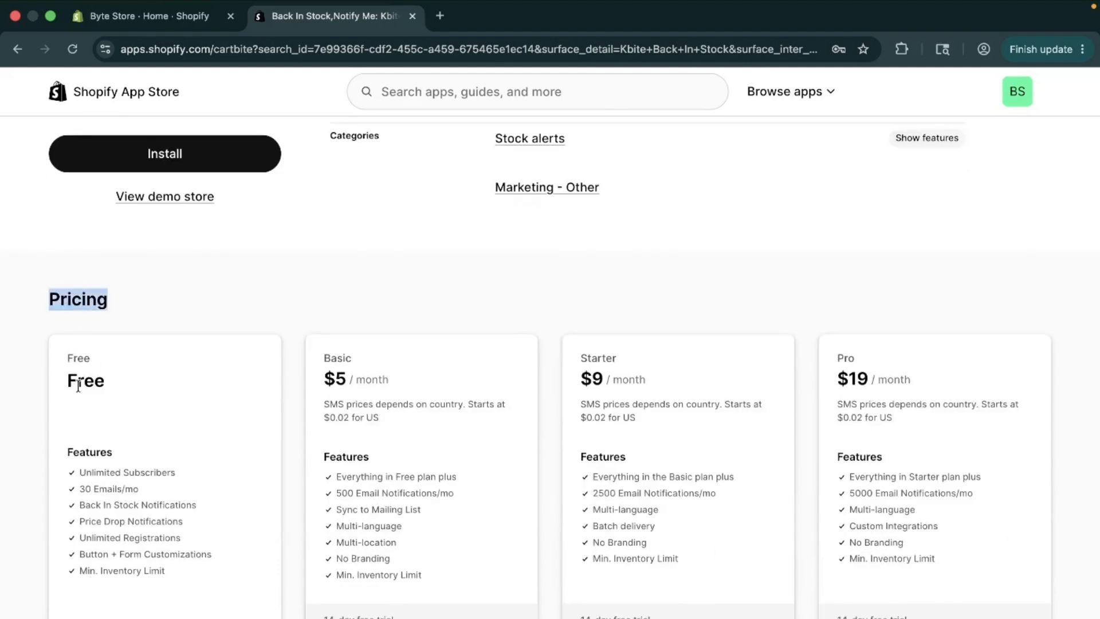
pyautogui.moveTo(64, 351); pyautogui.dragTo(121, 400)
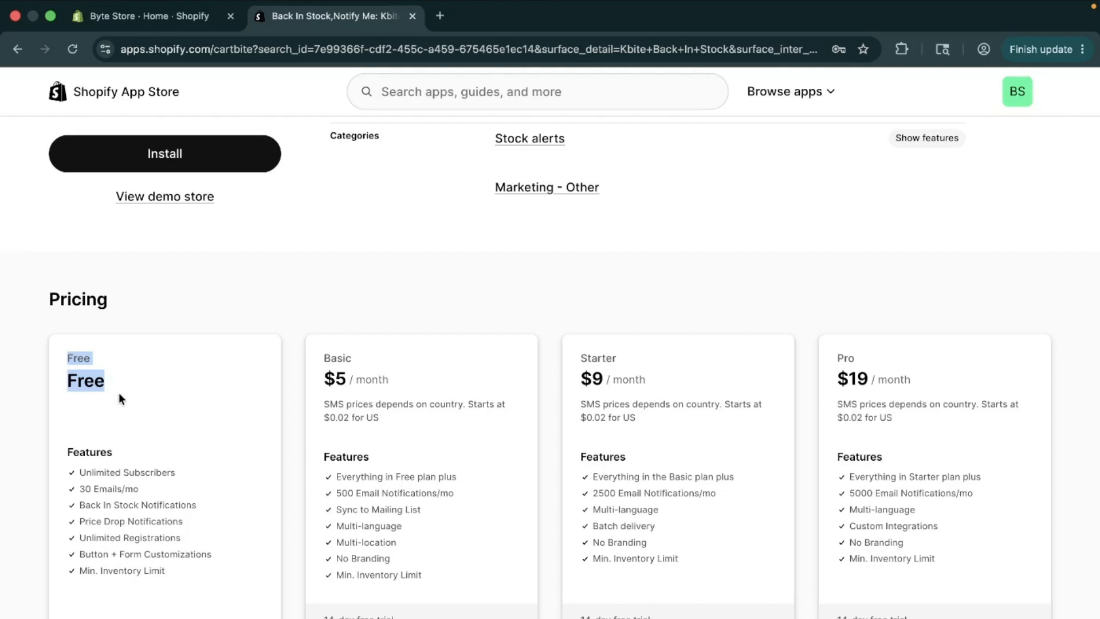
pyautogui.click(290, 403)
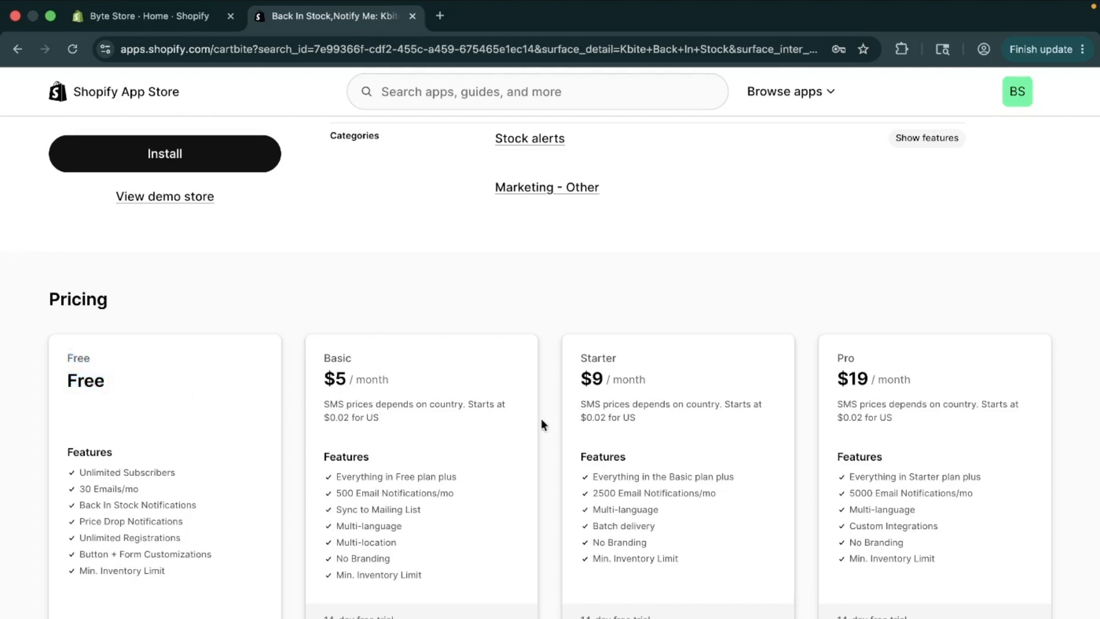
pyautogui.scroll(-10, 680, 530)
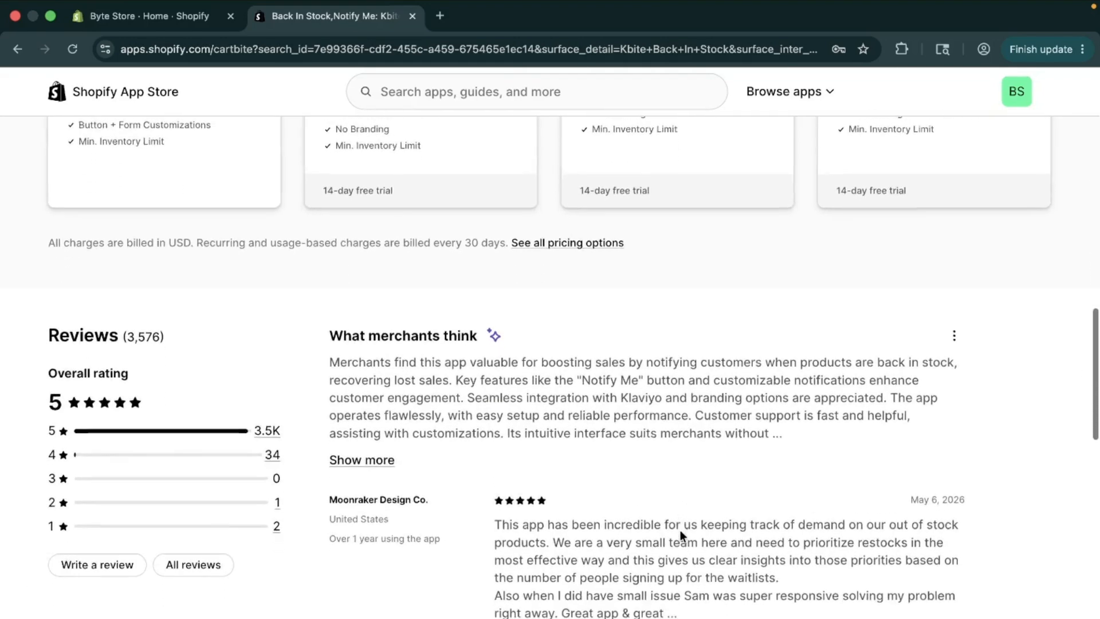
pyautogui.scroll(1, 680, 531)
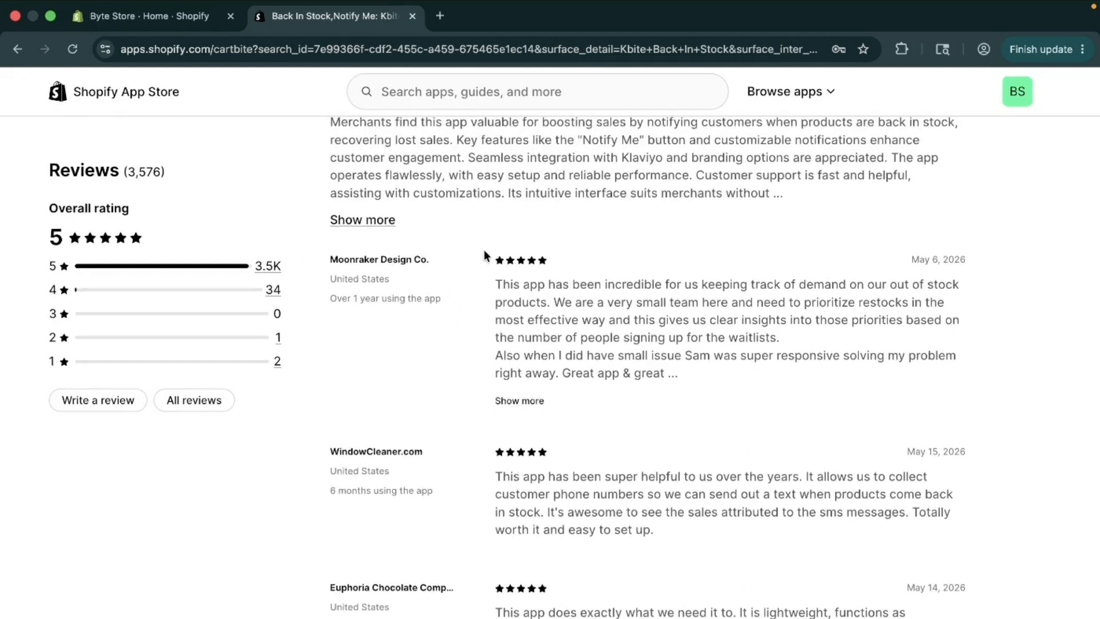
pyautogui.scroll(-10, 665, 559)
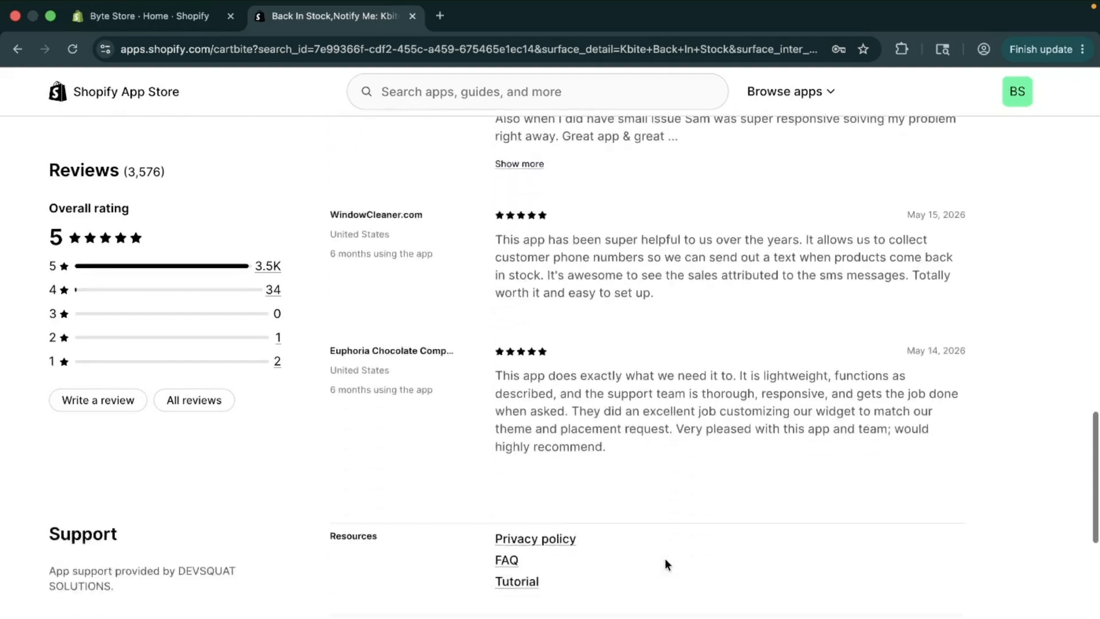
pyautogui.scroll(-4, 665, 549)
pyautogui.scroll(20, 665, 550)
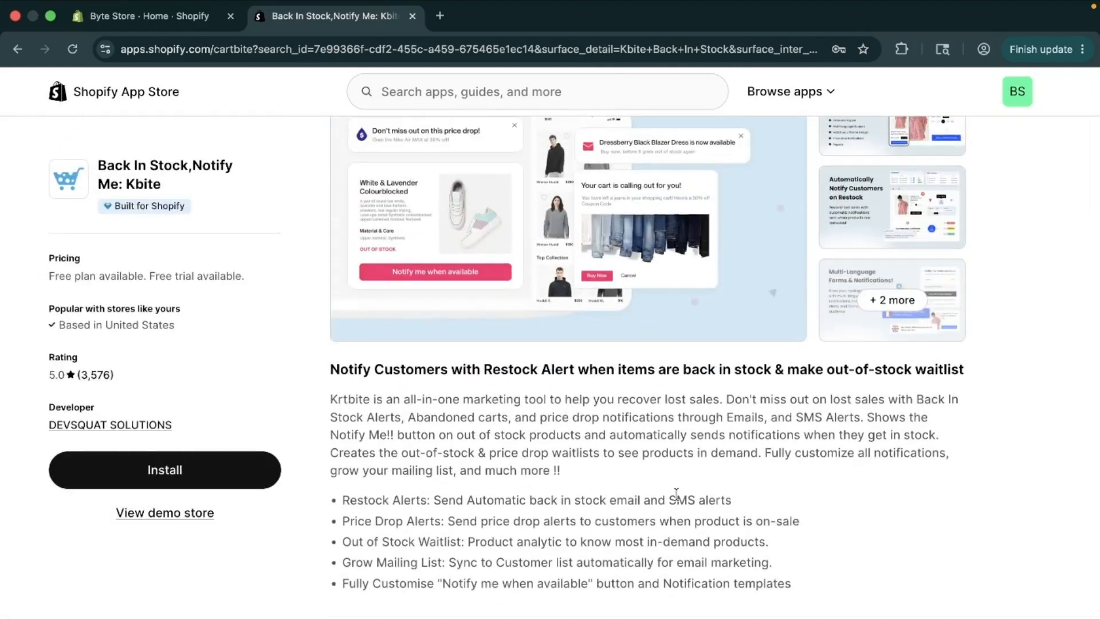
pyautogui.scroll(3, 487, 359)
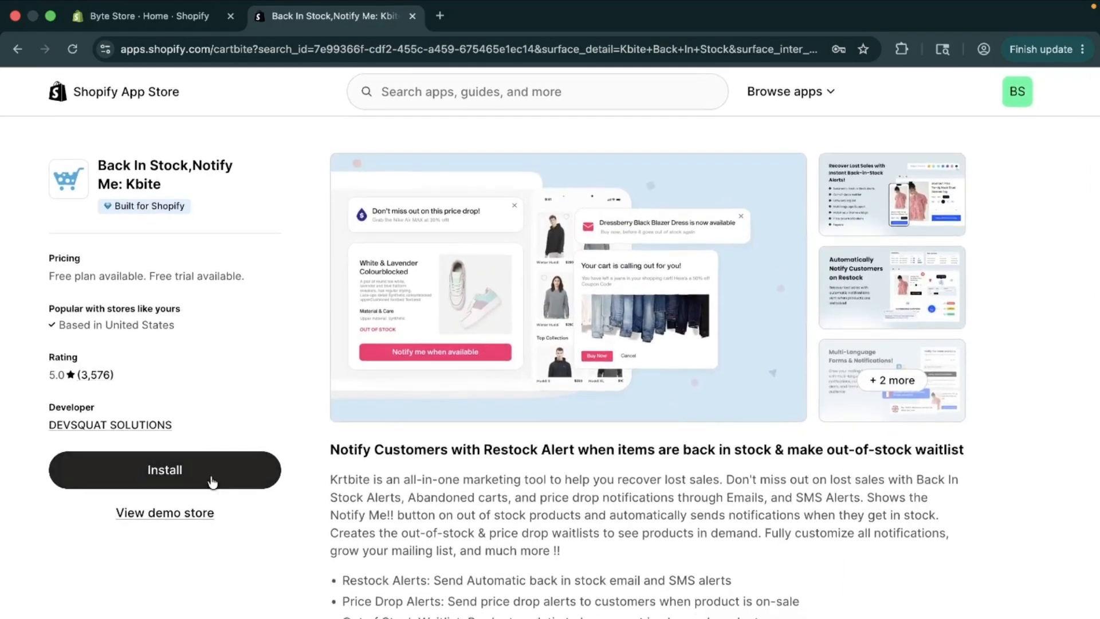
# Step: Check the customer data access that the Kbite app requests and install it on the store
pyautogui.click(212, 481)
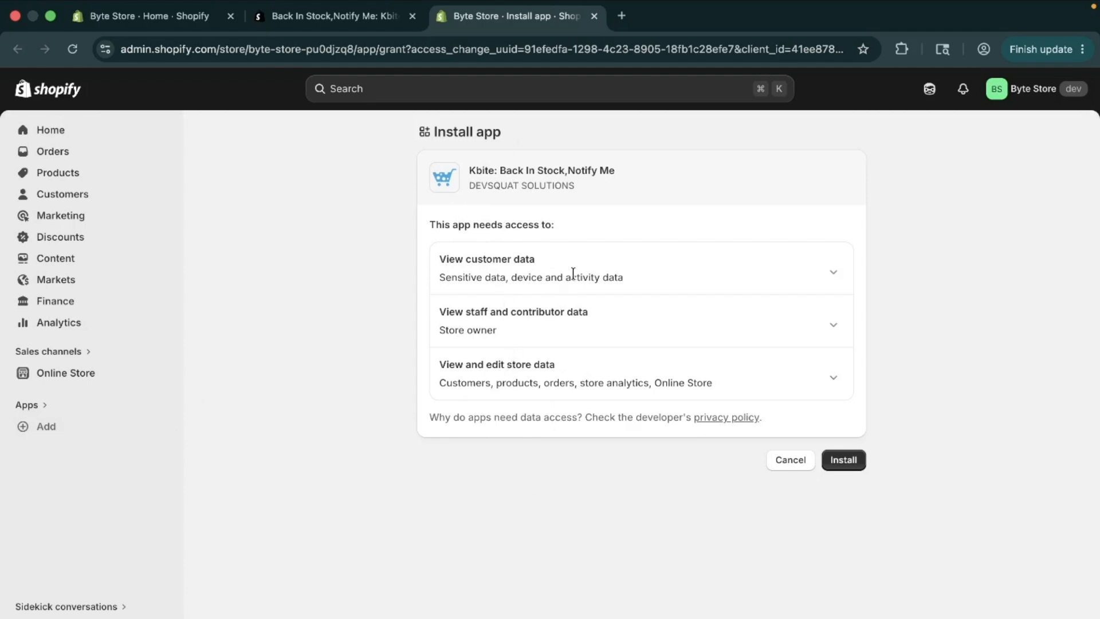
pyautogui.click(834, 271)
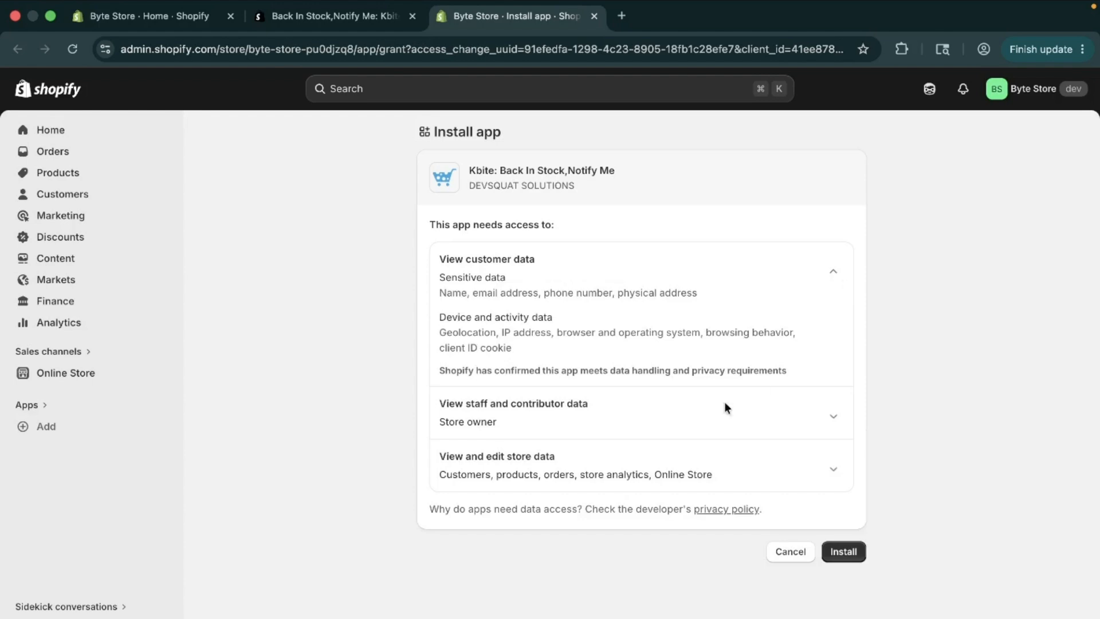
pyautogui.click(833, 272)
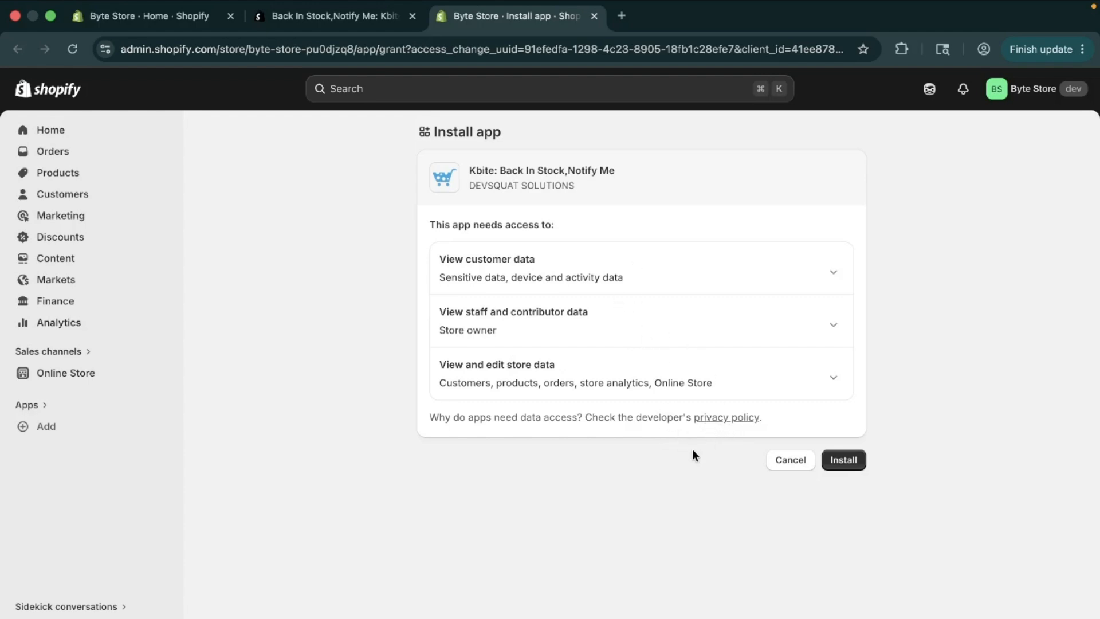
pyautogui.click(840, 463)
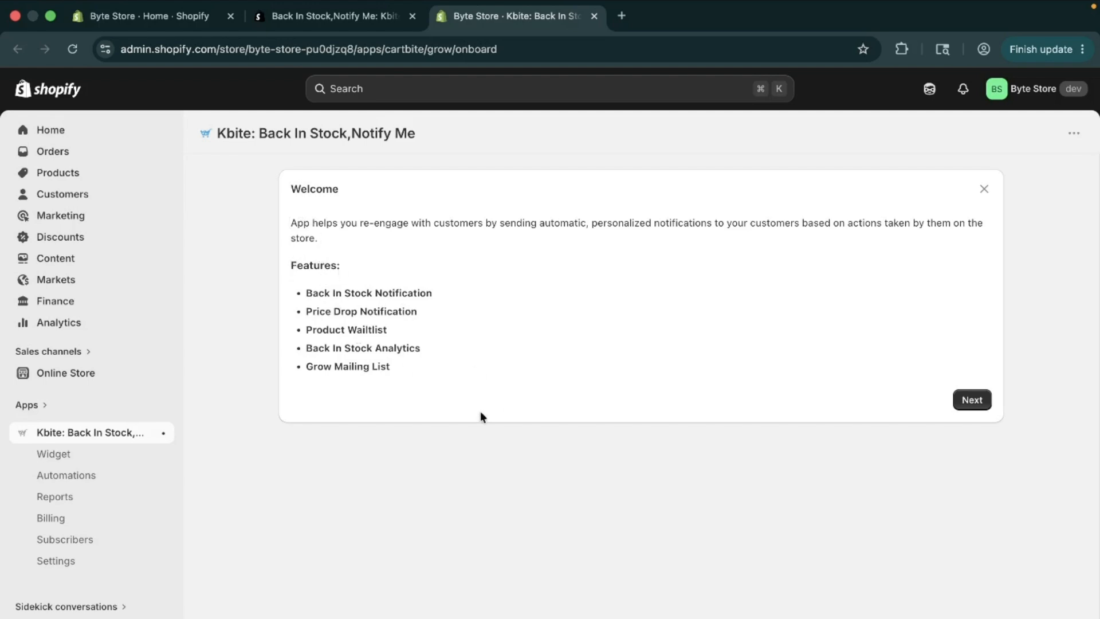
# Step: Go through the Kbite onboarding as far as the free trial's subscription approval, and return to the app's home page
pyautogui.click(962, 401)
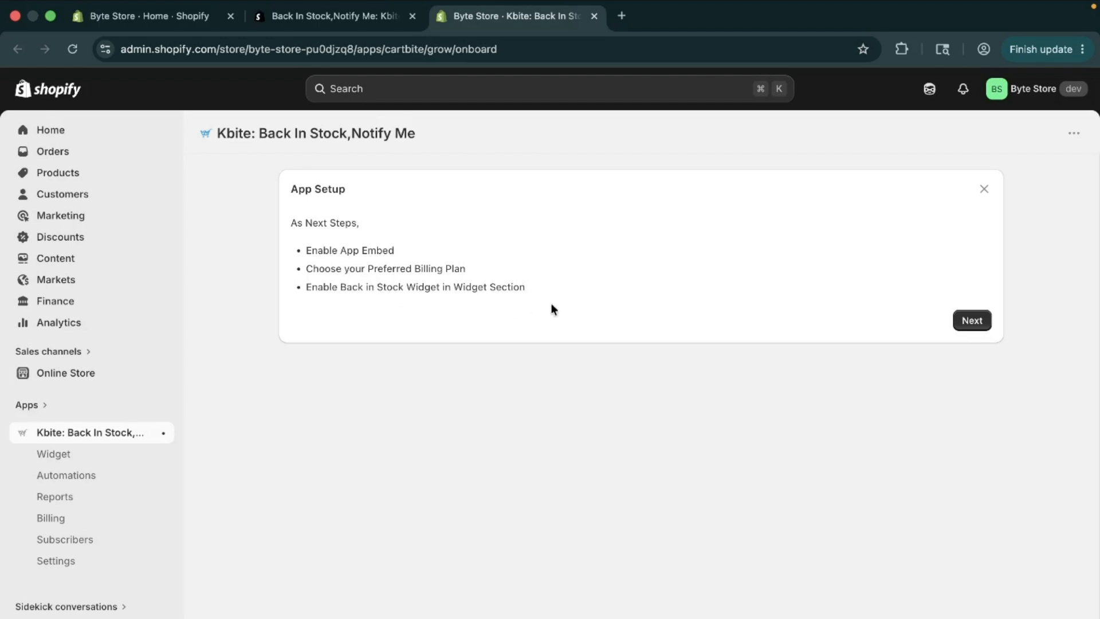
pyautogui.click(973, 321)
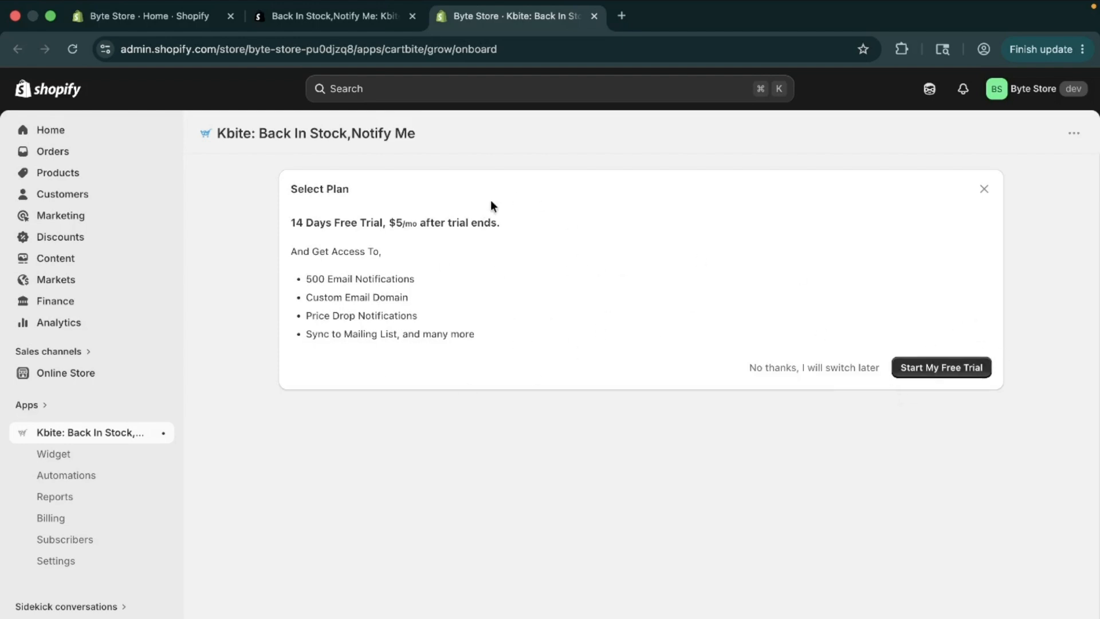
pyautogui.click(955, 373)
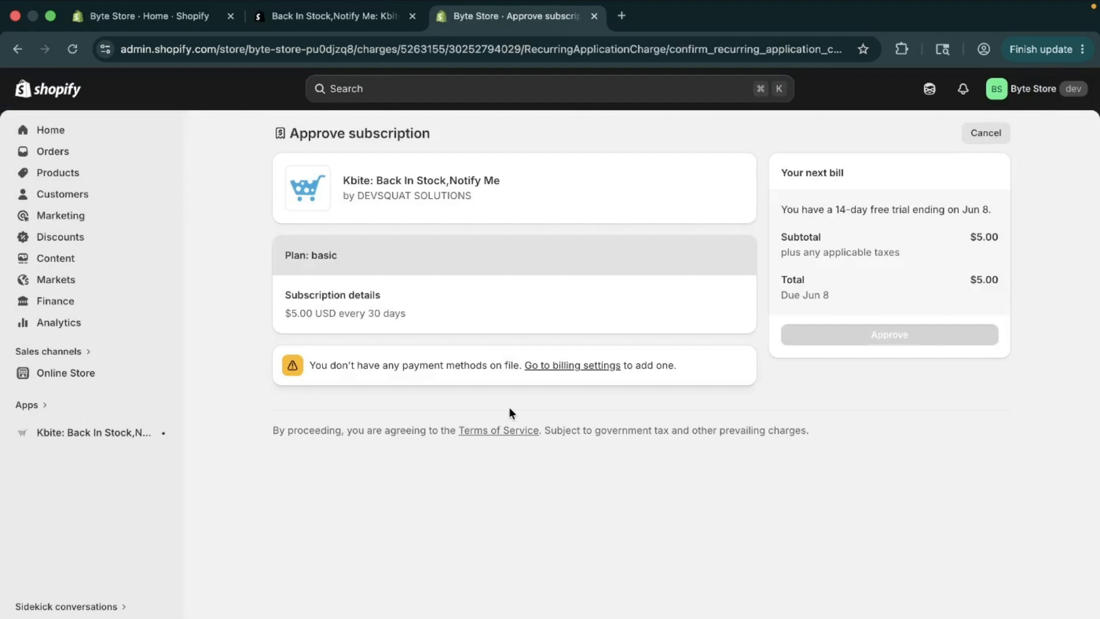
pyautogui.click(67, 436)
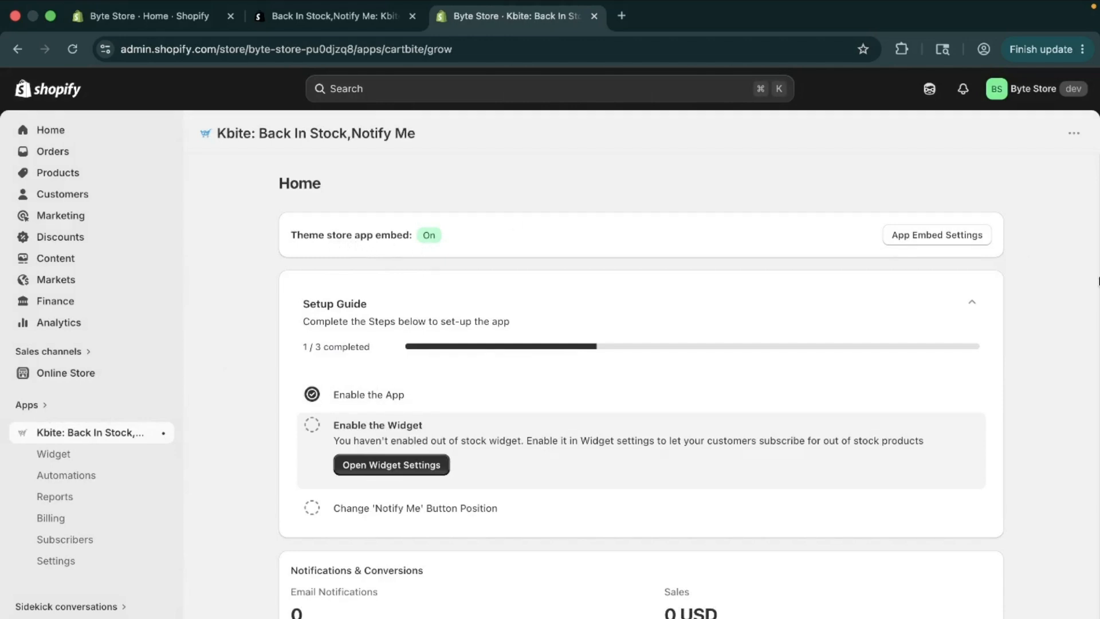
# Step: Switch the KrtBite app embed off and on again in the theme's app embed settings, and save the theme
pyautogui.click(910, 239)
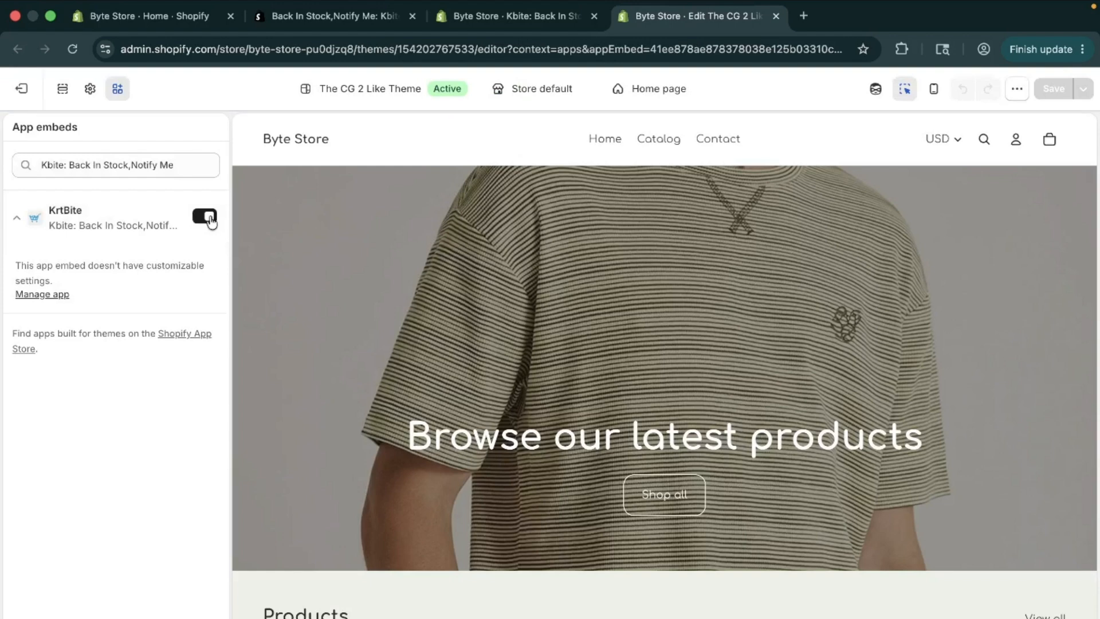
pyautogui.click(205, 217)
pyautogui.click(210, 221)
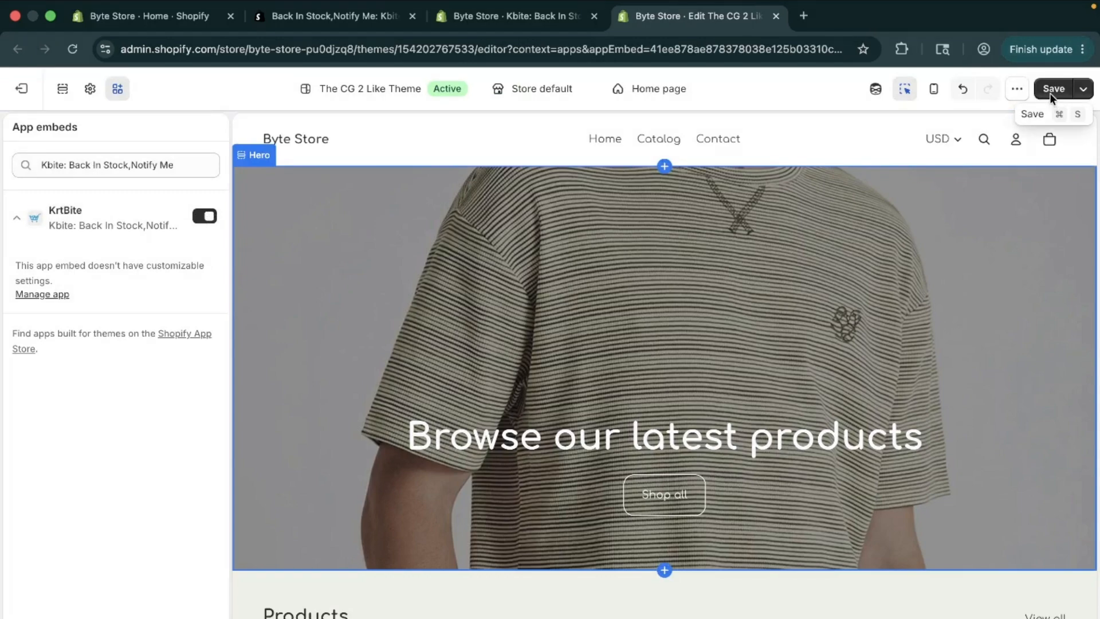
pyautogui.click(1050, 90)
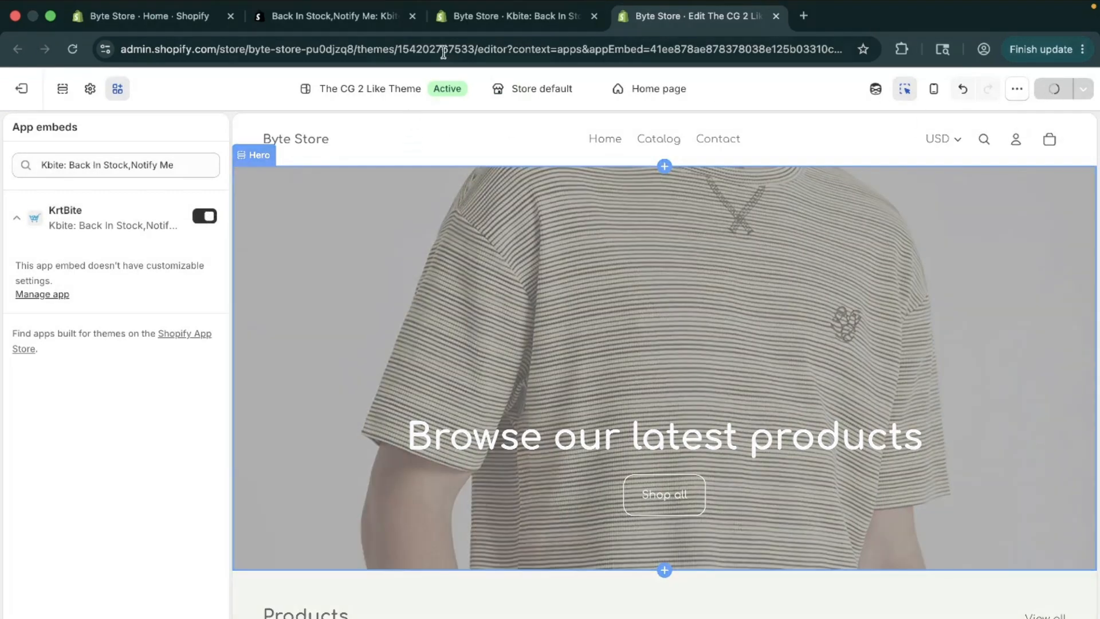
# Step: Reload the Kbite app's home page and open the Back In Stock widget settings from its setup guide
pyautogui.click(481, 17)
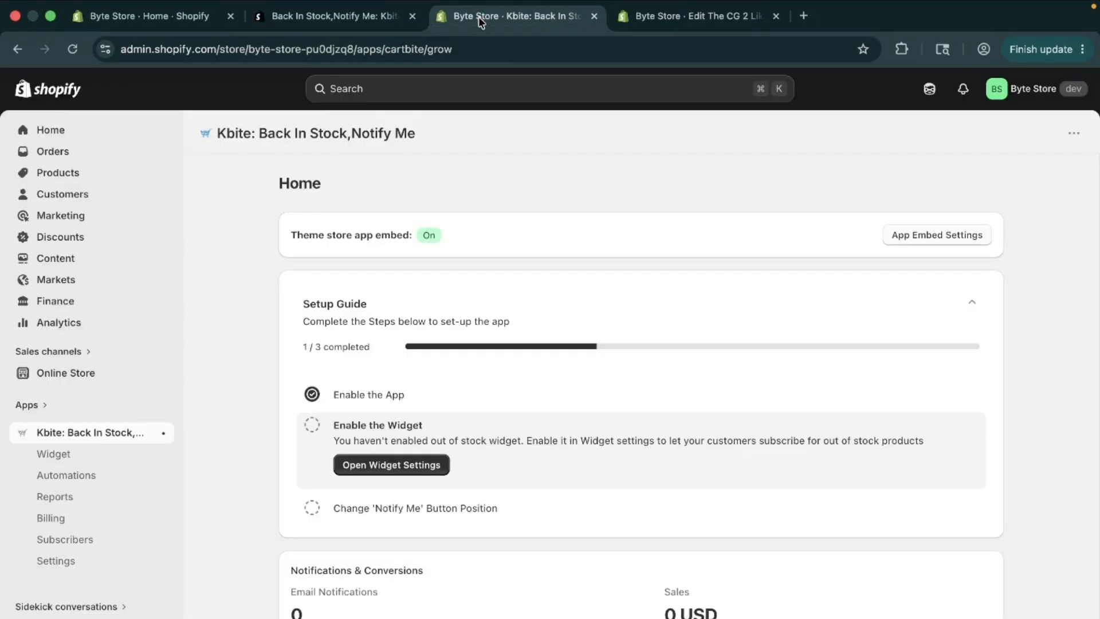
pyautogui.click(73, 51)
pyautogui.scroll(-3, 507, 436)
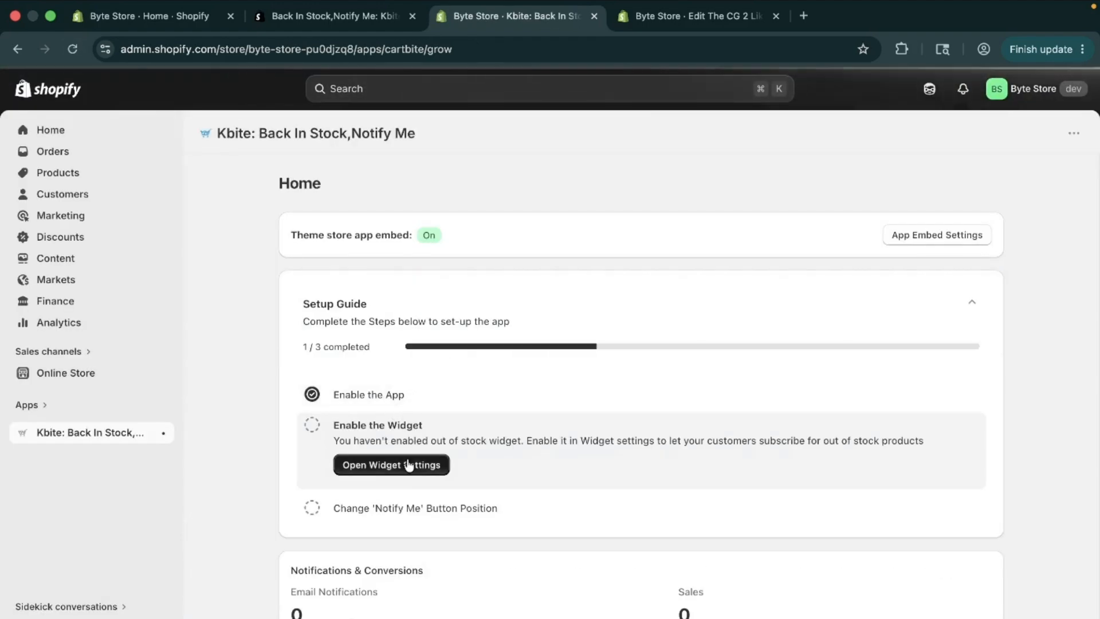
pyautogui.click(405, 465)
pyautogui.scroll(-2, 406, 459)
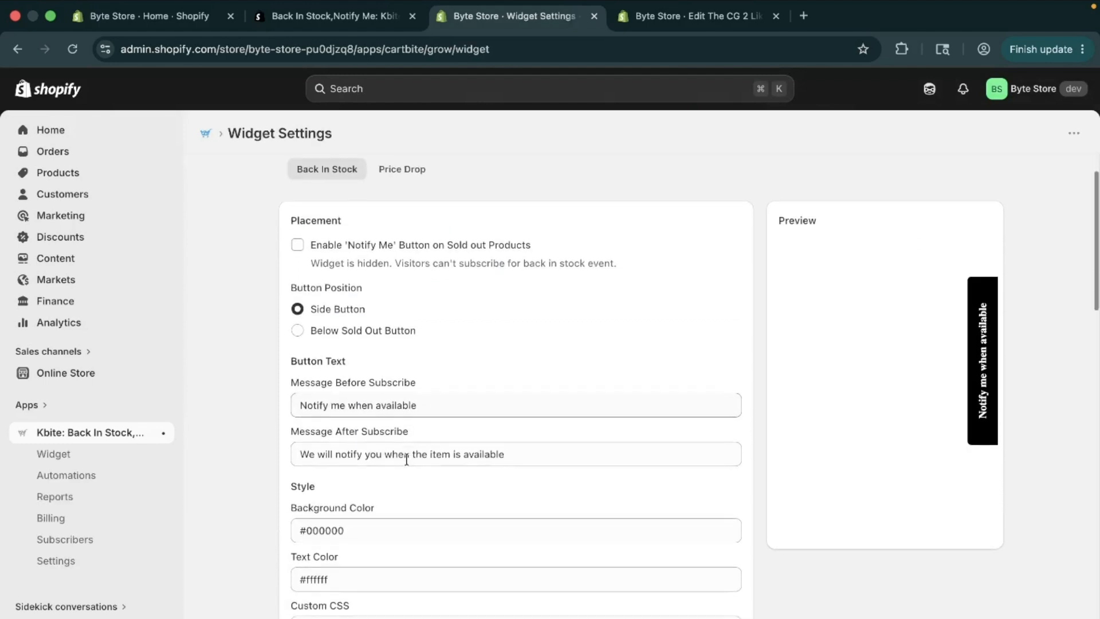
pyautogui.scroll(1, 406, 459)
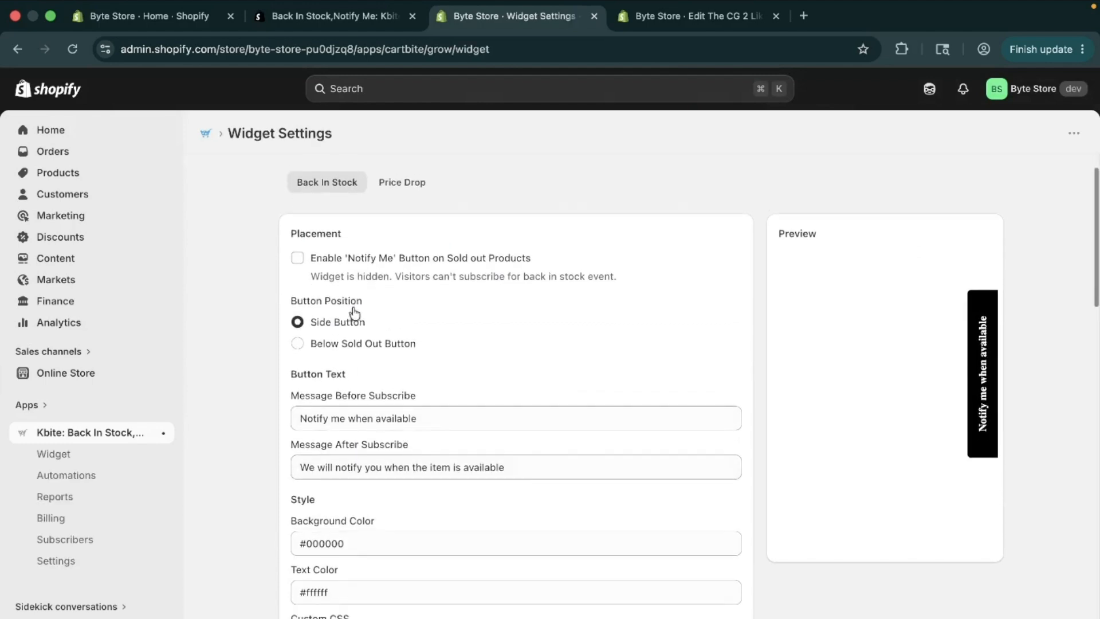
pyautogui.scroll(-2, 422, 422)
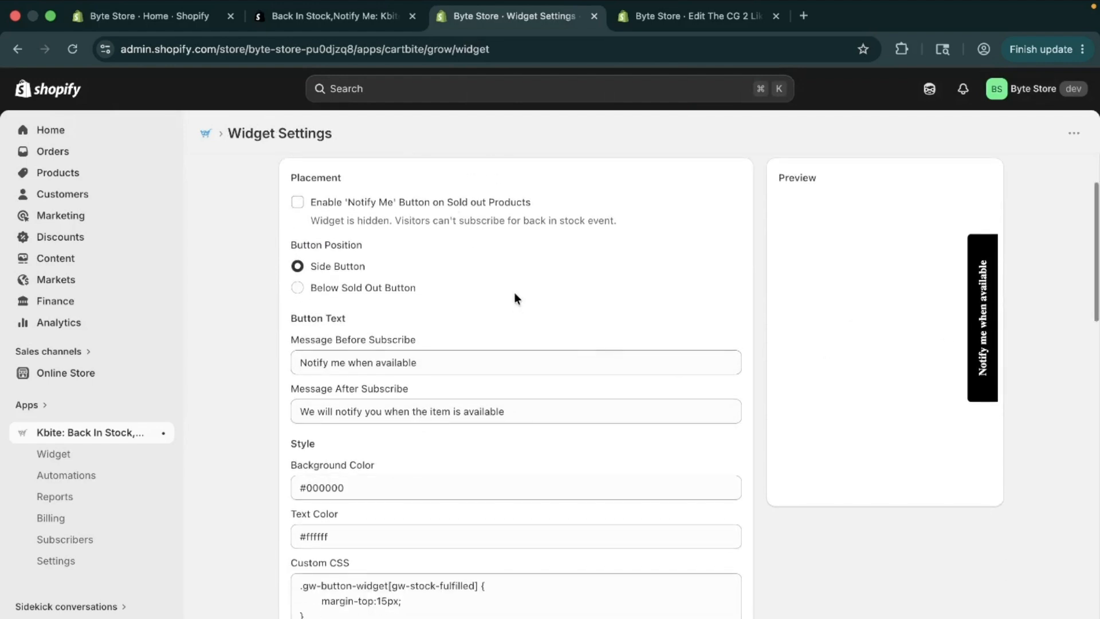
# Step: Place the back-in-stock button below the Sold Out button and enable the 'Notify Me' button on sold out products
pyautogui.scroll(1, 514, 292)
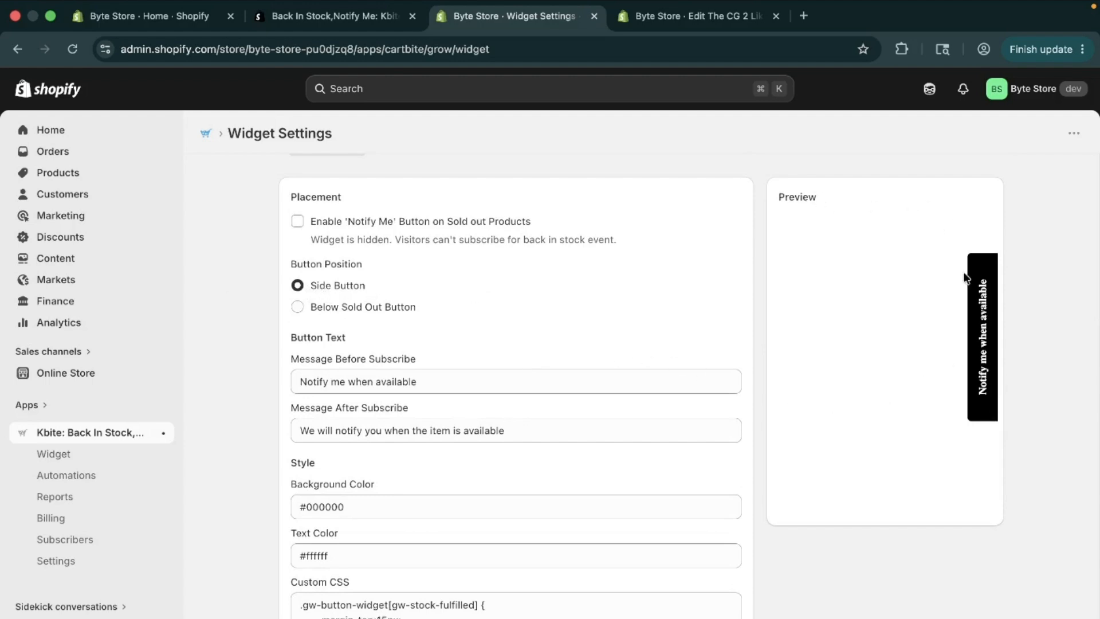
pyautogui.moveTo(365, 312); pyautogui.dragTo(364, 315)
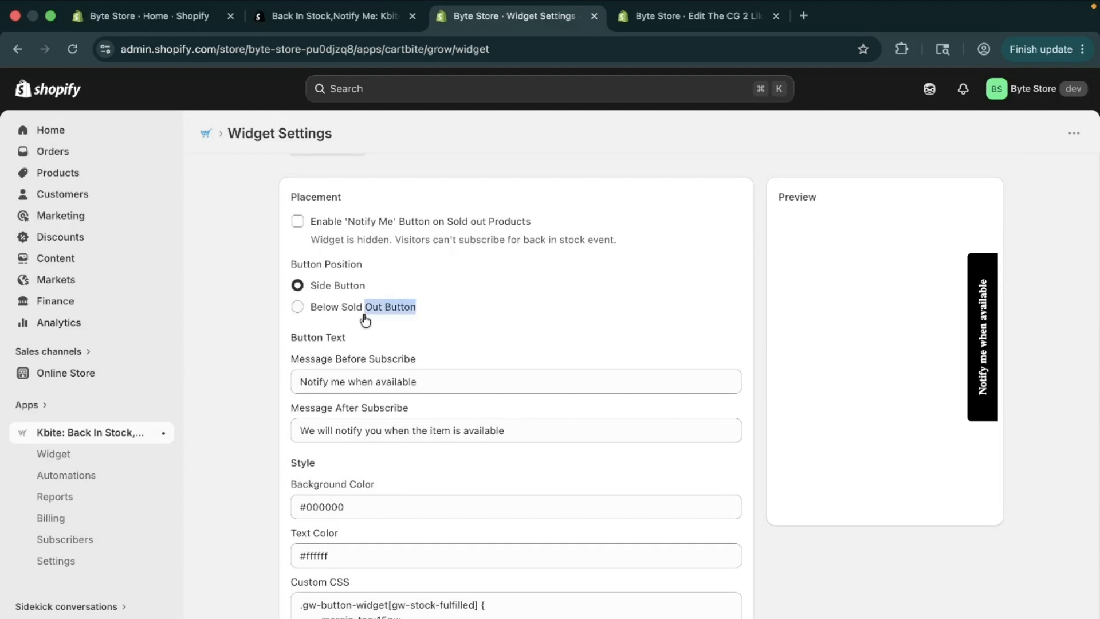
pyautogui.click(313, 315)
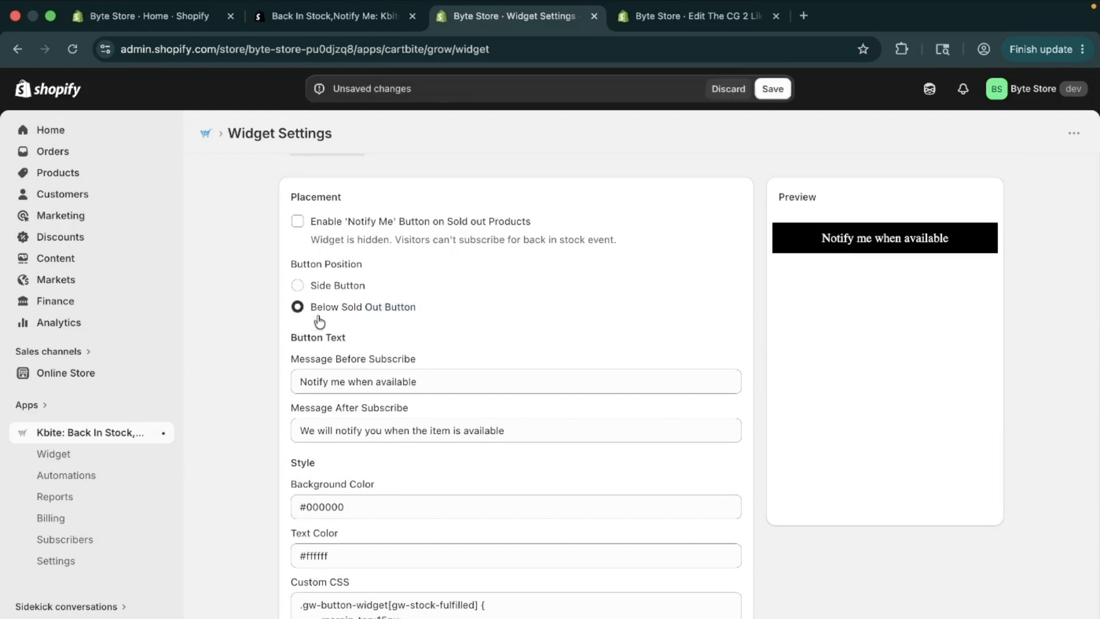
pyautogui.scroll(2, 467, 317)
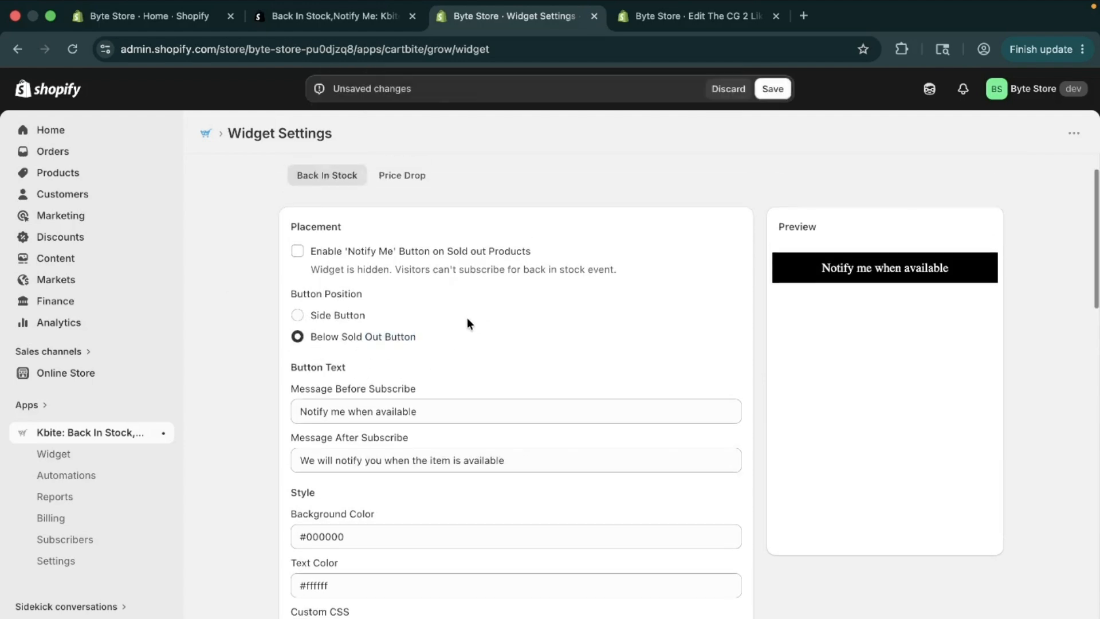
pyautogui.click(297, 269)
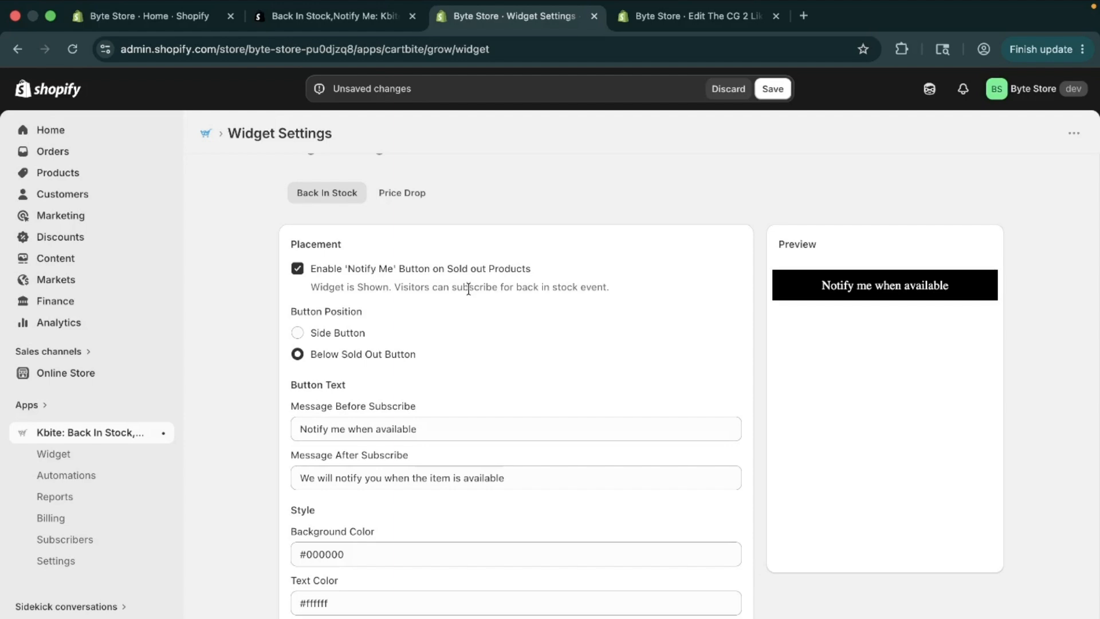
# Step: Examine the back-in-stock button's messages shown before and after subscribing
pyautogui.scroll(-5, 468, 289)
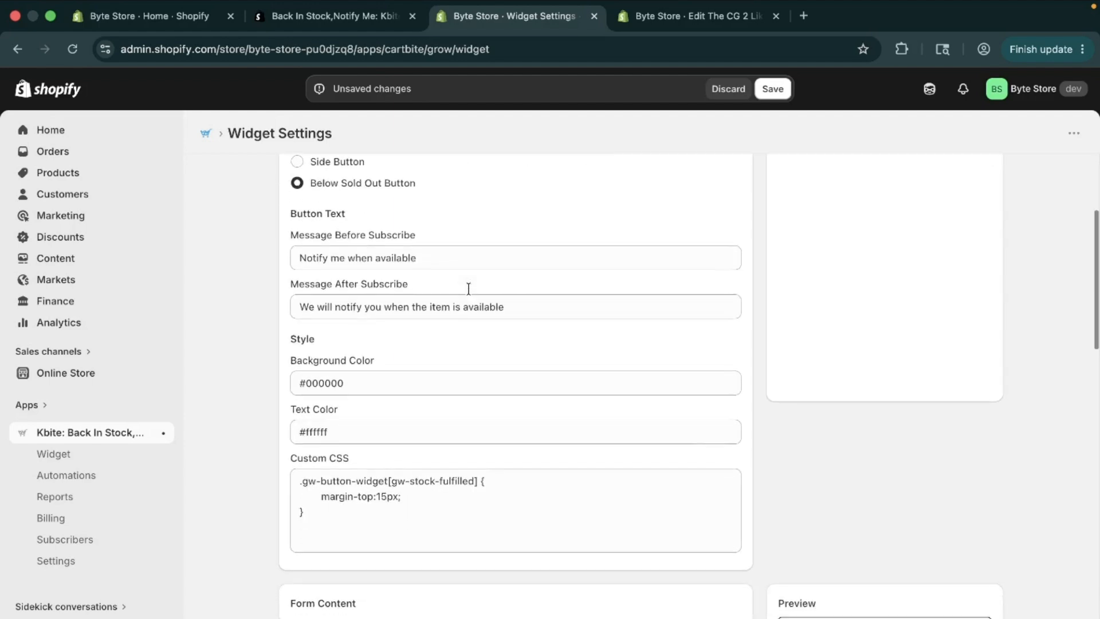
pyautogui.scroll(4, 468, 288)
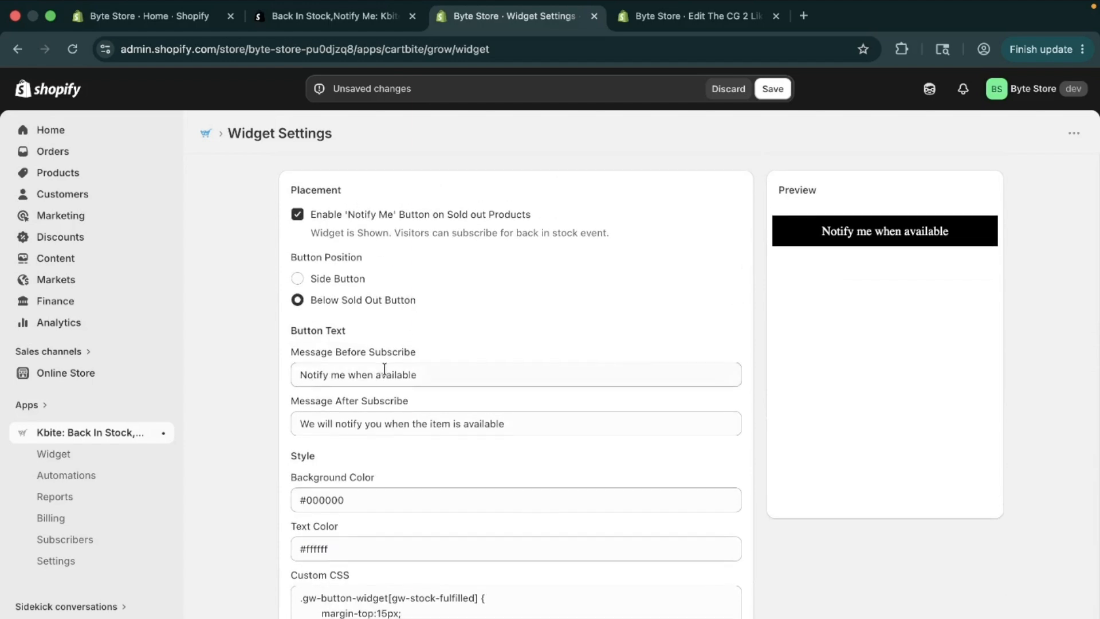
pyautogui.scroll(-1, 387, 369)
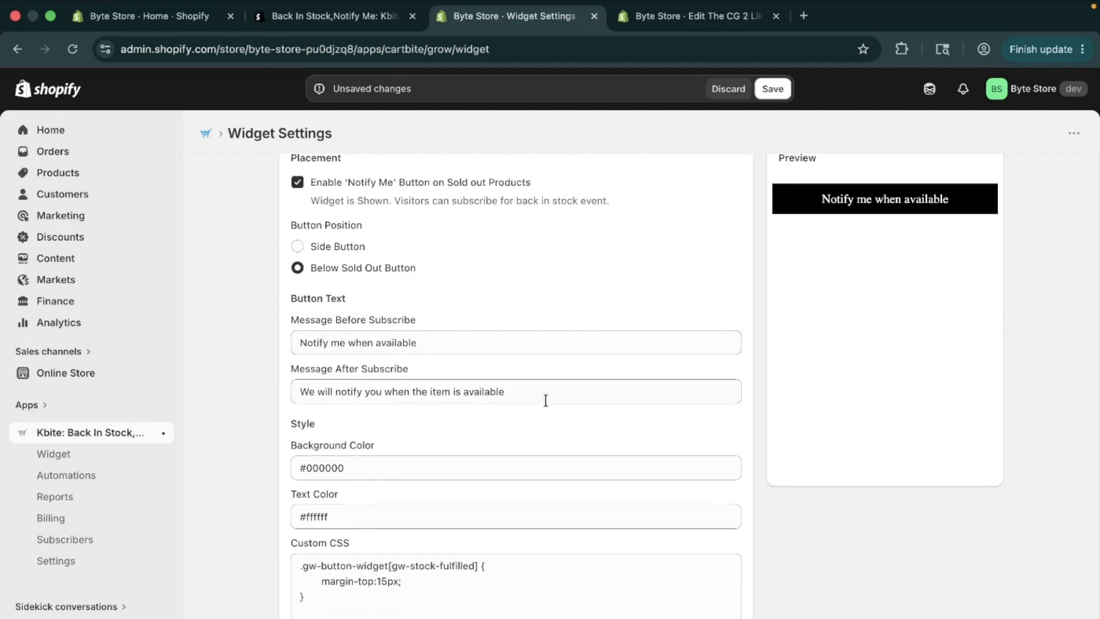
pyautogui.scroll(-1, 546, 401)
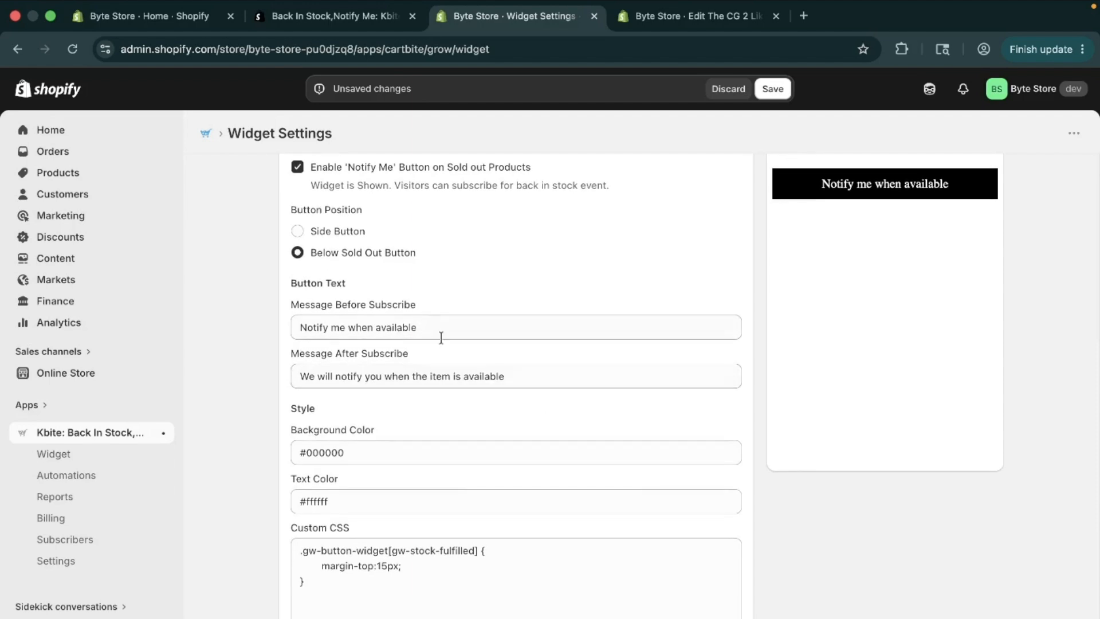
pyautogui.scroll(1, 441, 337)
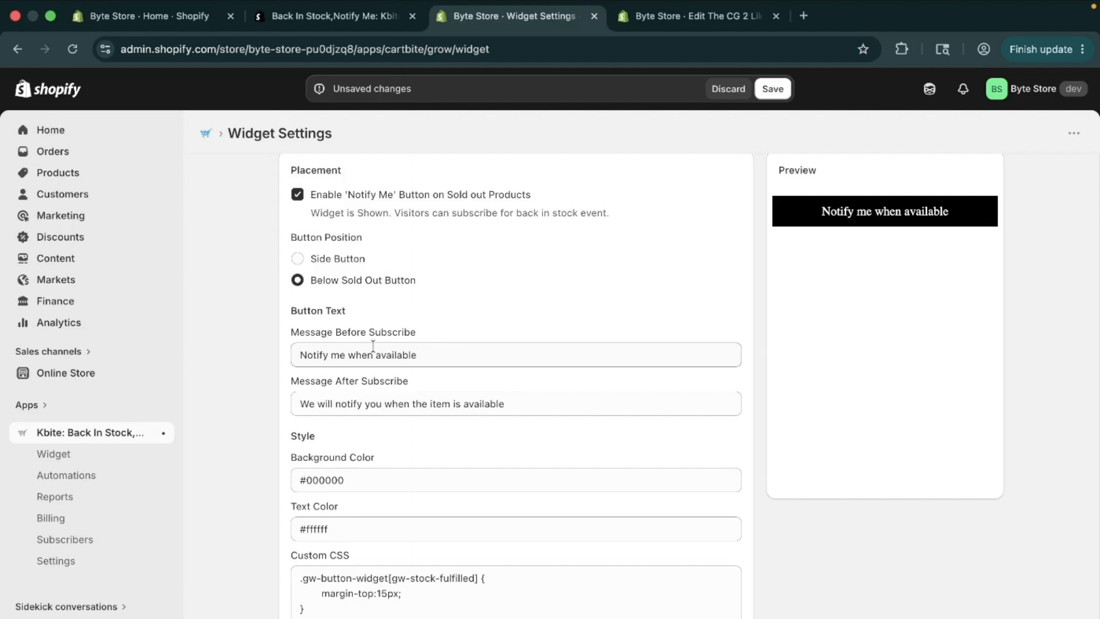
pyautogui.moveTo(430, 358); pyautogui.dragTo(258, 360)
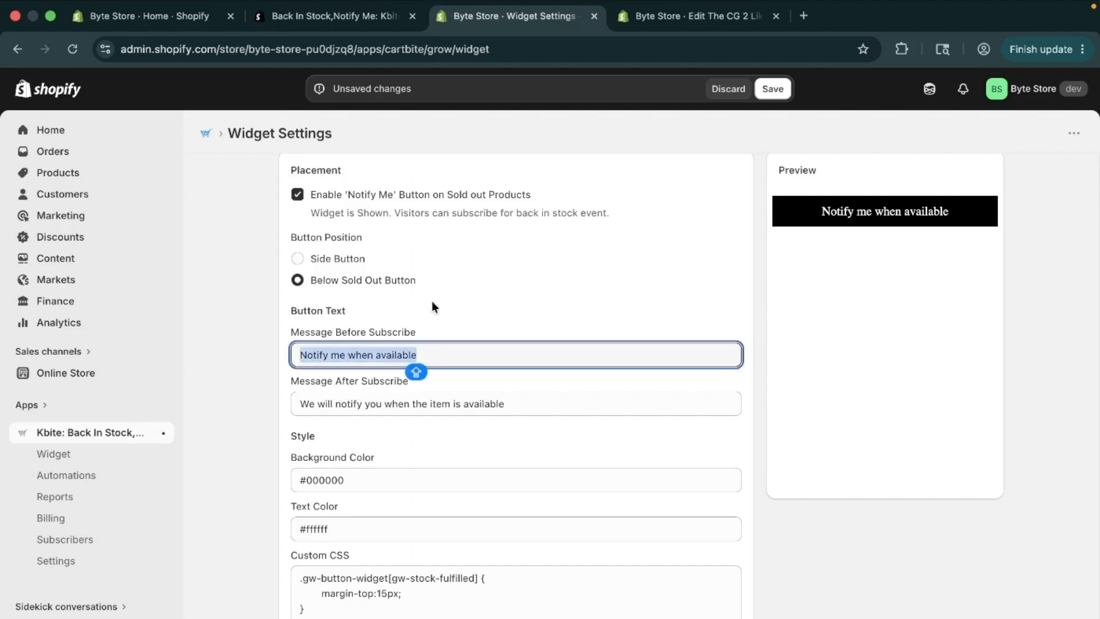
pyautogui.click(578, 388)
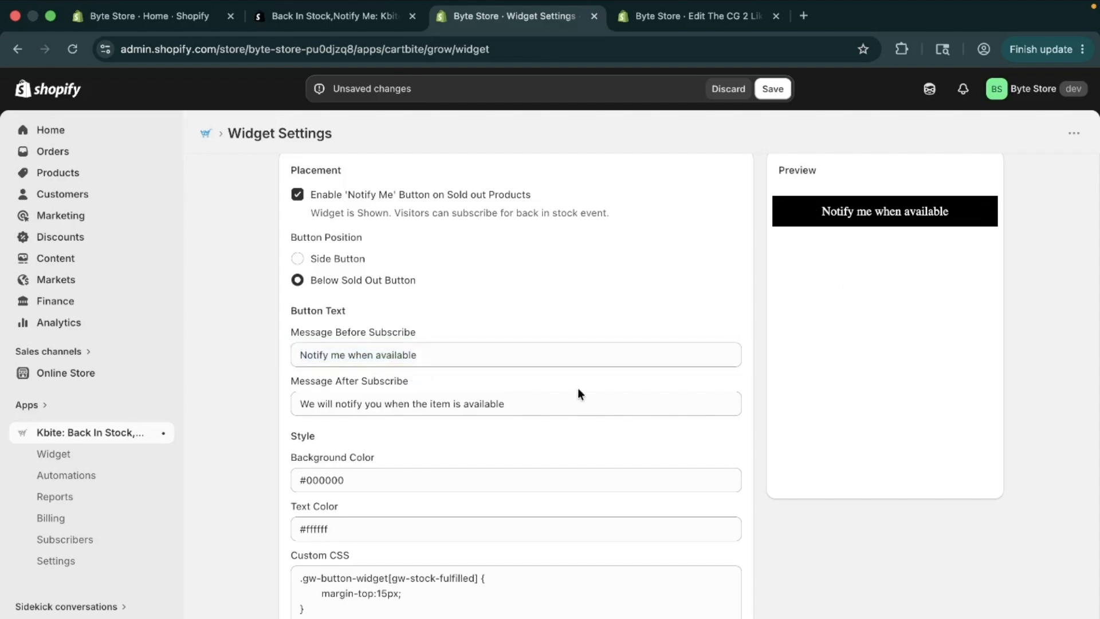
pyautogui.scroll(-1, 578, 387)
pyautogui.click(530, 369)
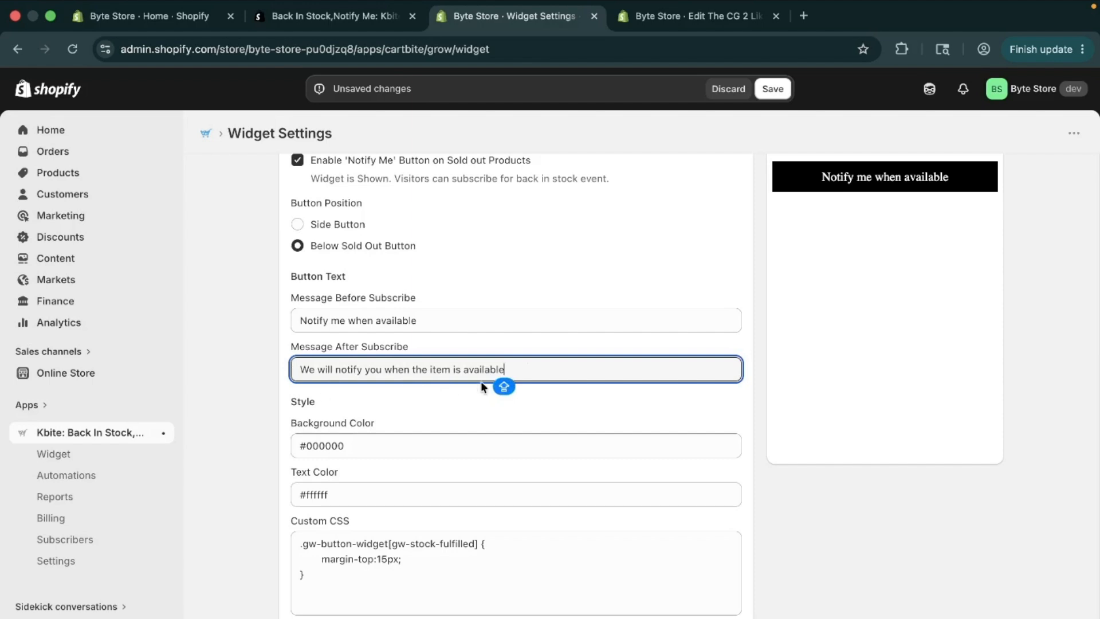
# Step: Examine the back-in-stock button's background and text colours and compare them with the button preview
pyautogui.scroll(-2, 478, 381)
pyautogui.click(512, 360)
pyautogui.scroll(-2, 511, 360)
pyautogui.click(458, 352)
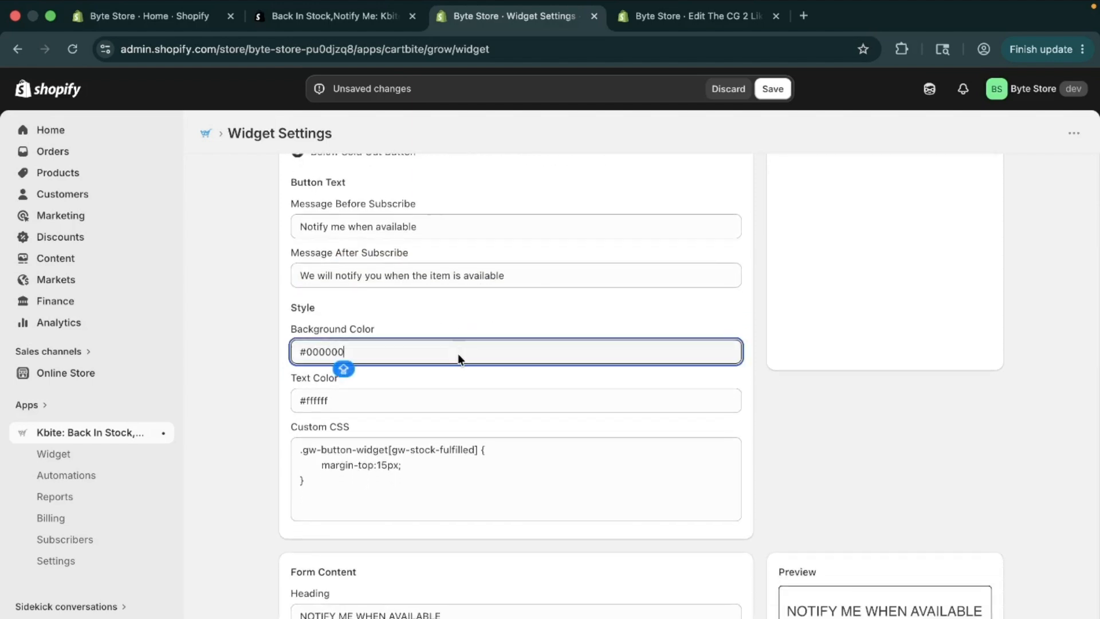
pyautogui.click(452, 401)
pyautogui.scroll(3, 456, 411)
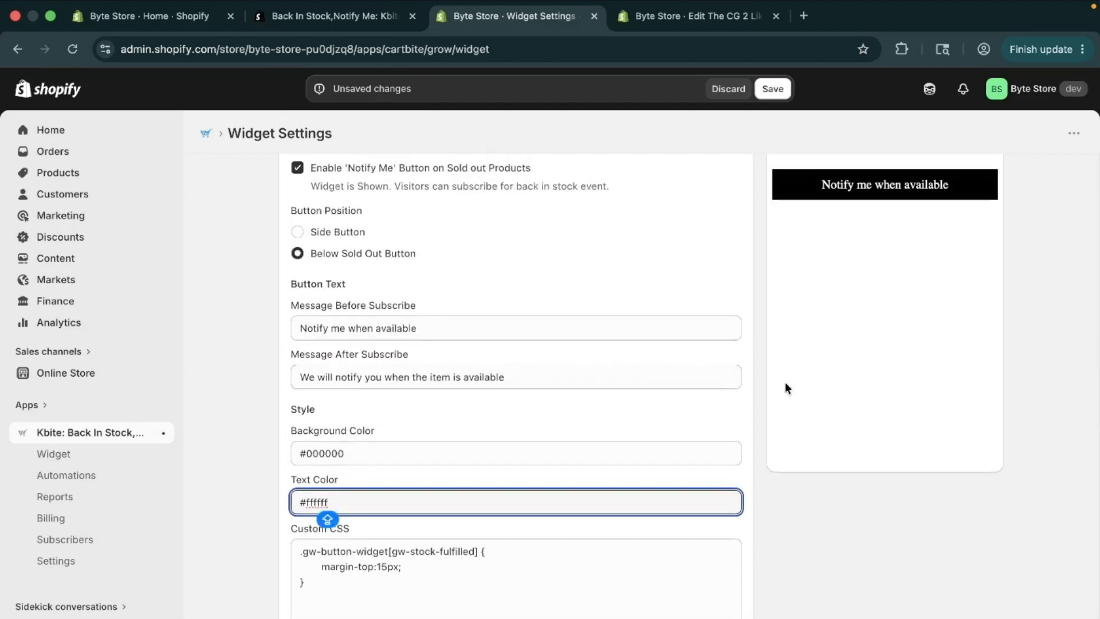
pyautogui.click(603, 475)
pyautogui.scroll(3, 852, 351)
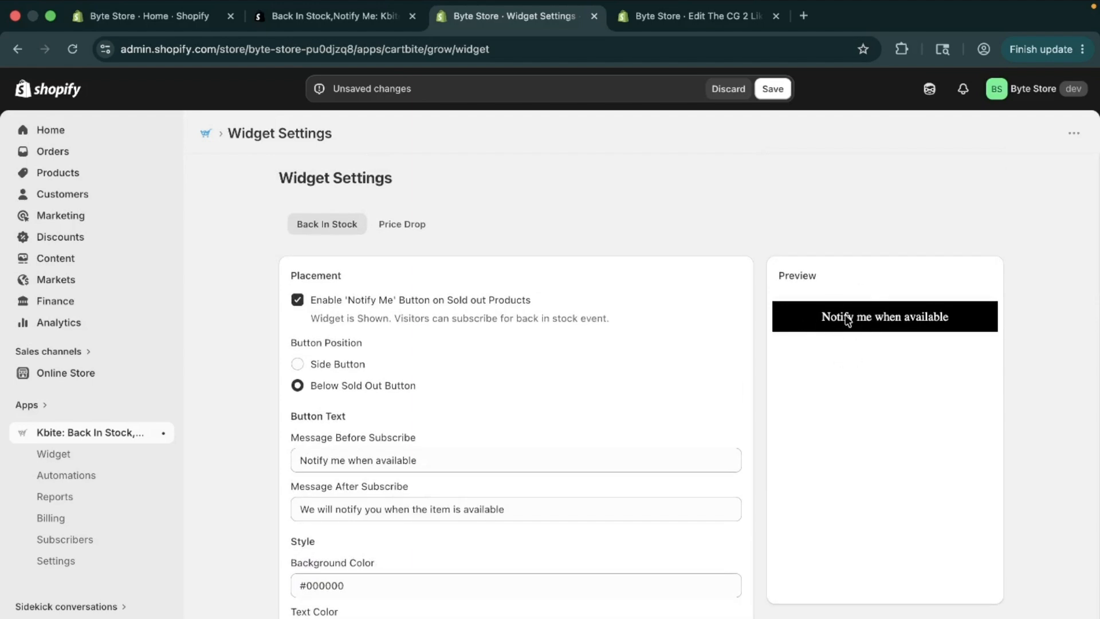
# Step: Look over the form content texts of the back-in-stock widget and turn on Show Variant Selector
pyautogui.scroll(-8, 747, 385)
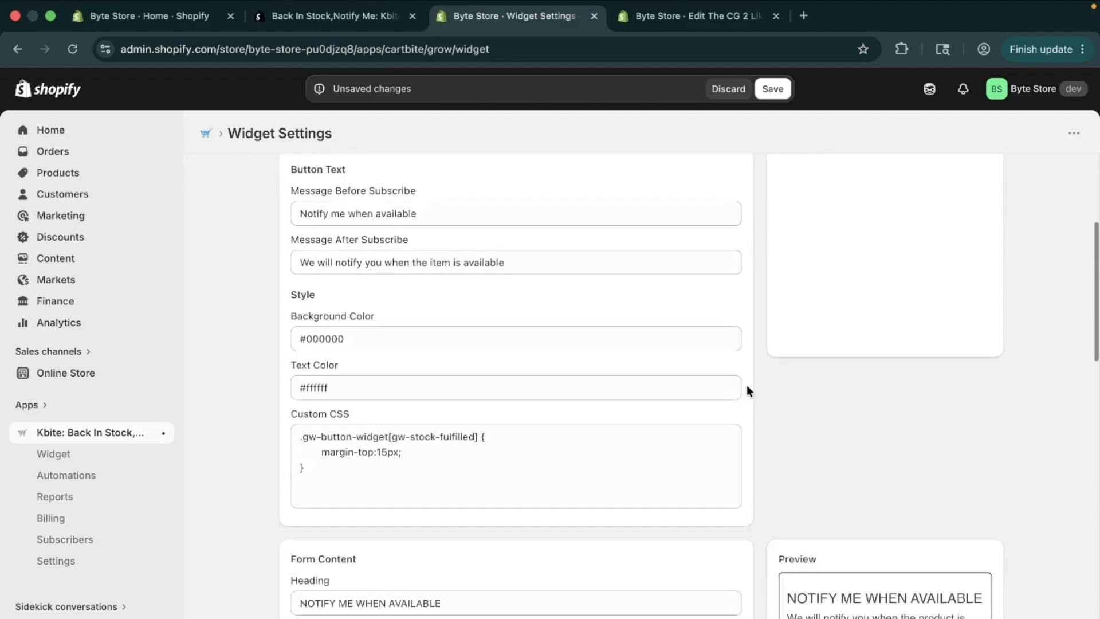
pyautogui.scroll(-2, 747, 385)
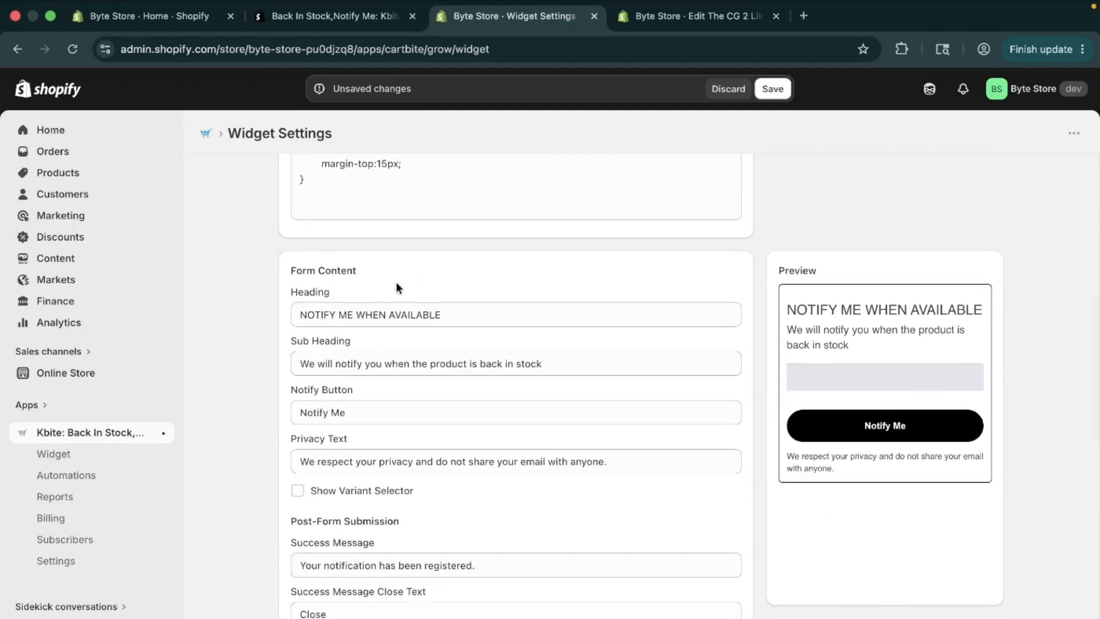
pyautogui.scroll(-1, 381, 319)
pyautogui.click(499, 290)
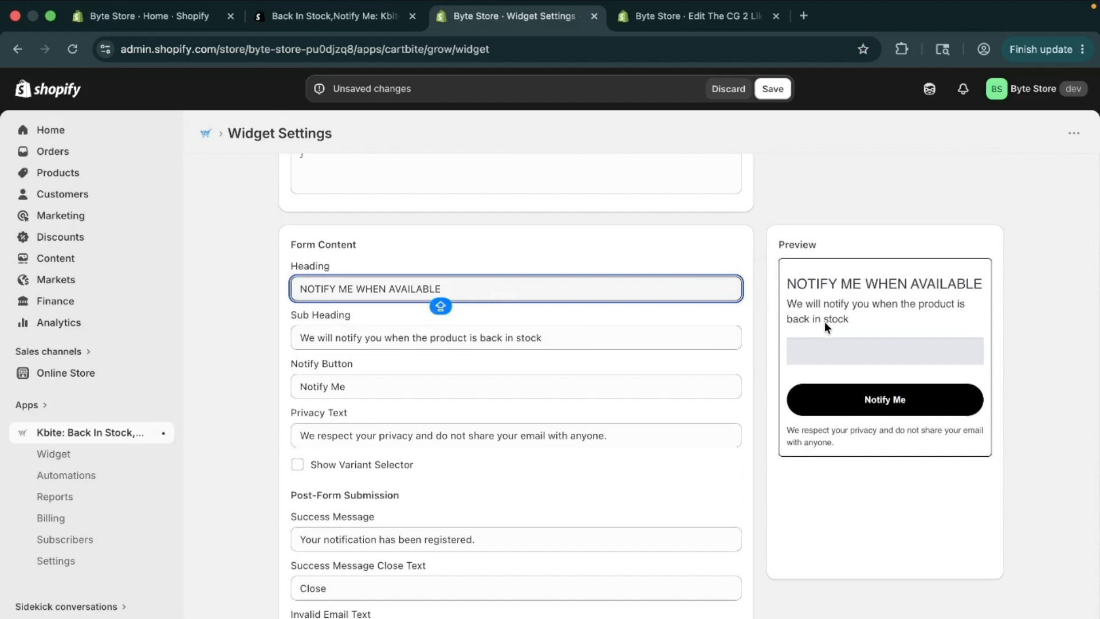
pyautogui.scroll(-1, 487, 424)
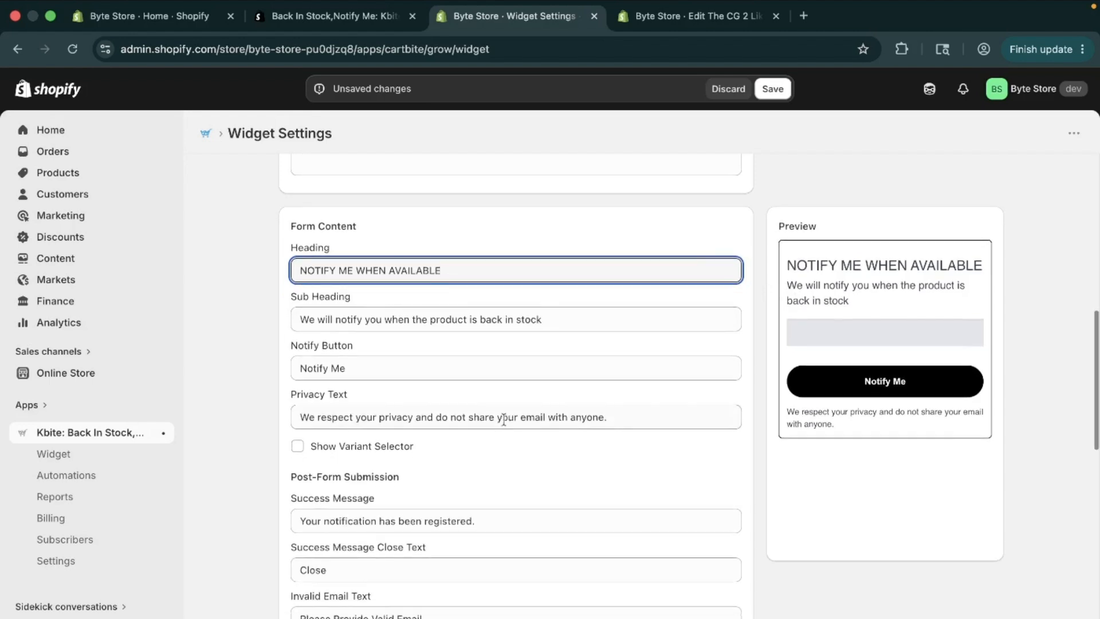
pyautogui.scroll(-5, 470, 430)
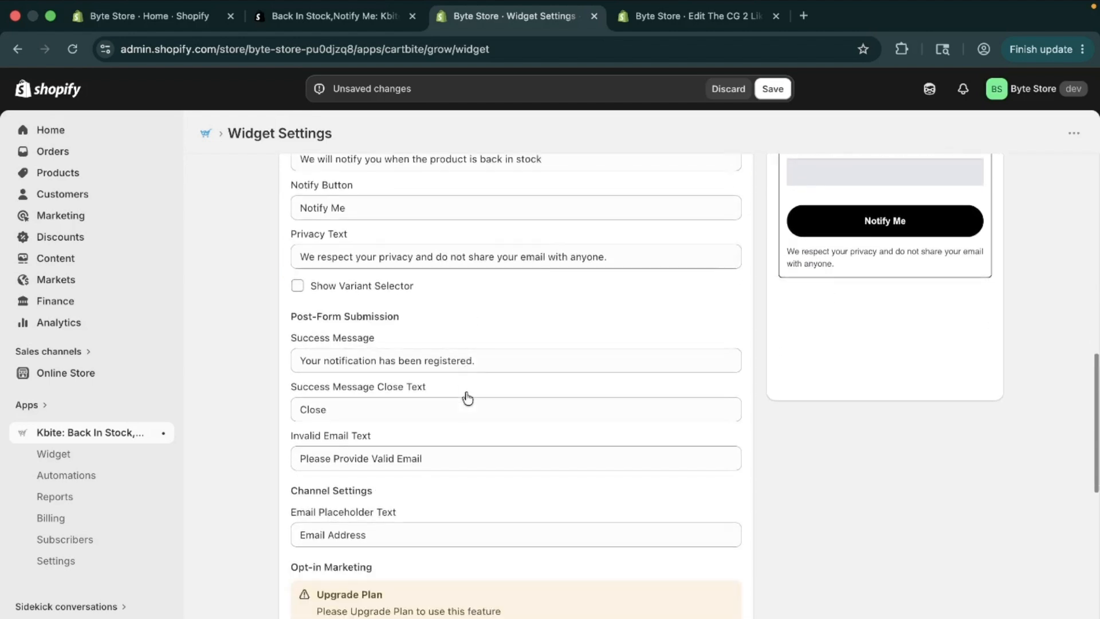
pyautogui.click(298, 286)
# Step: Examine the widget's invalid email text, form custom CSS and notification settings, including the minimum stock threshold
pyautogui.scroll(-2, 451, 472)
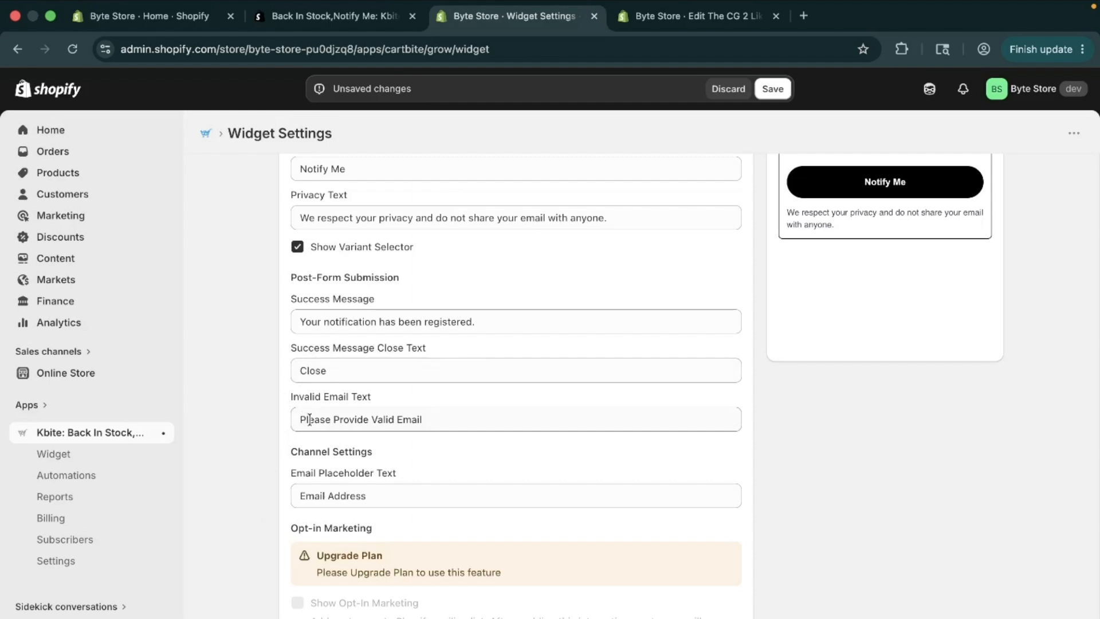
pyautogui.moveTo(298, 423); pyautogui.dragTo(429, 421)
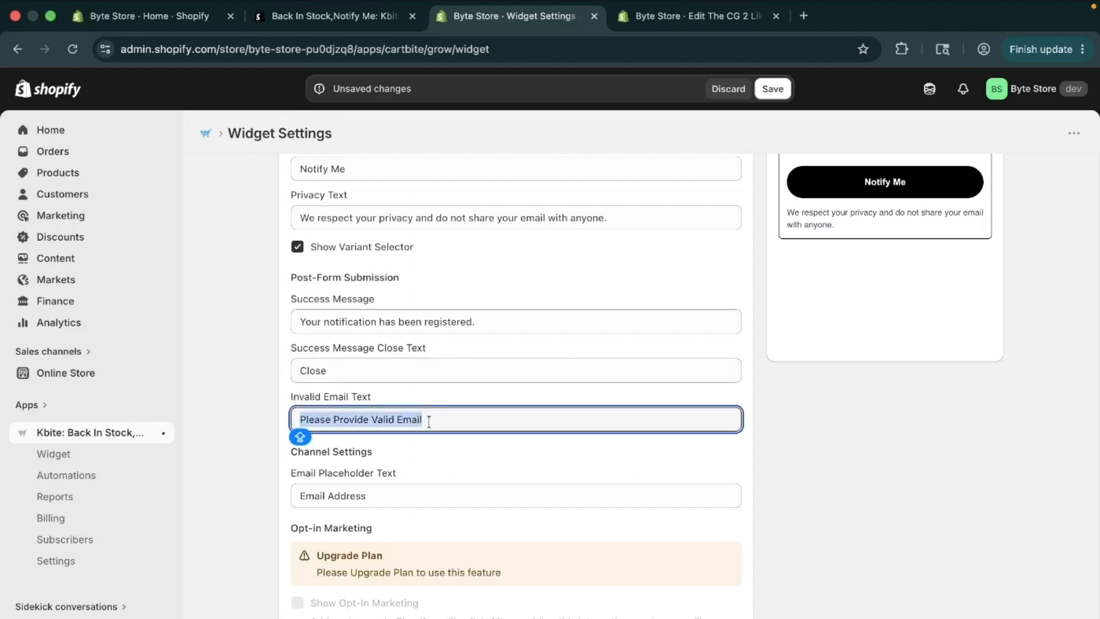
pyautogui.click(425, 451)
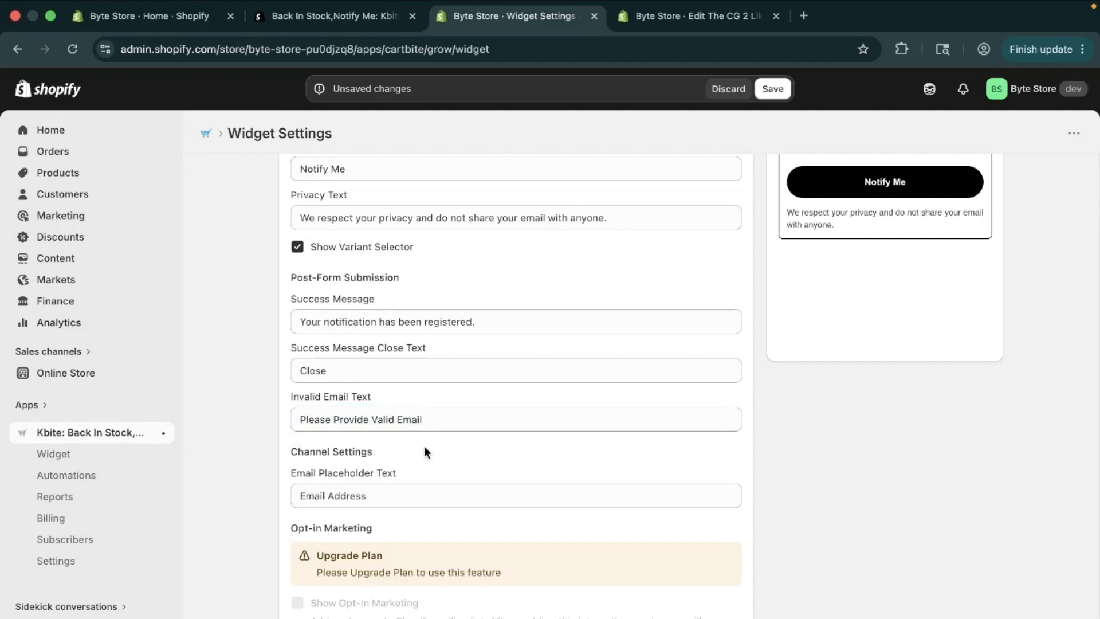
pyautogui.scroll(-10, 425, 451)
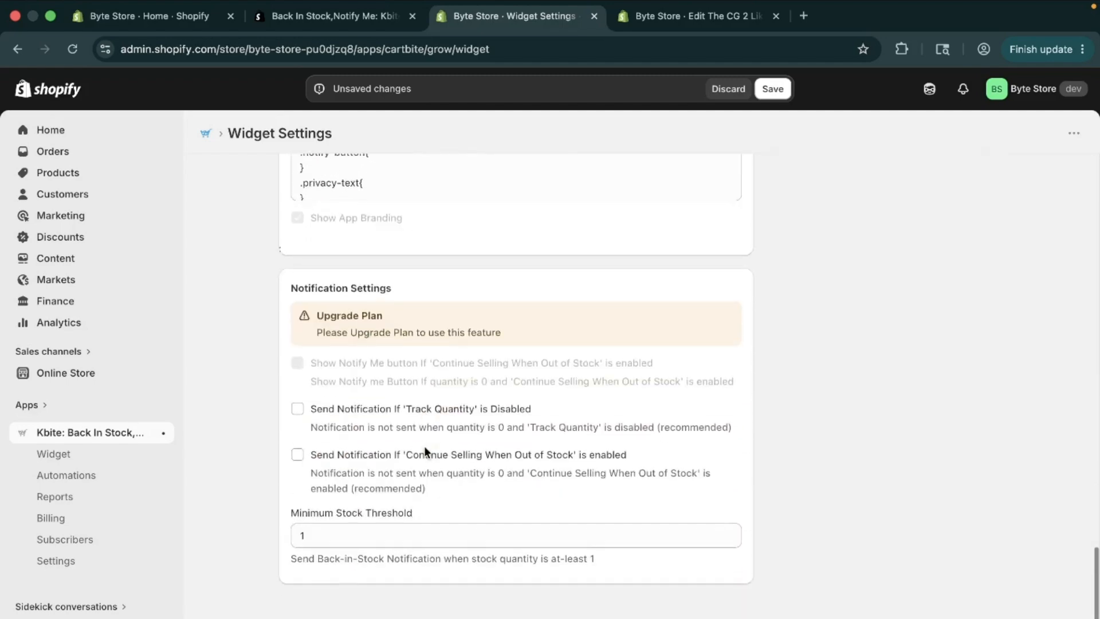
pyautogui.scroll(3, 424, 446)
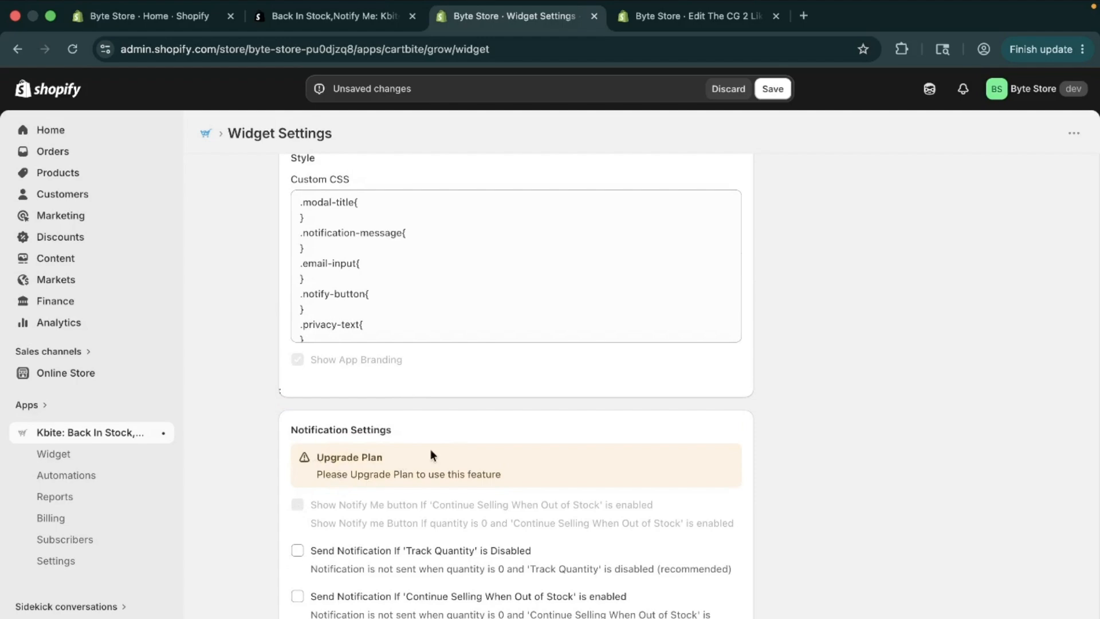
pyautogui.scroll(-3, 358, 599)
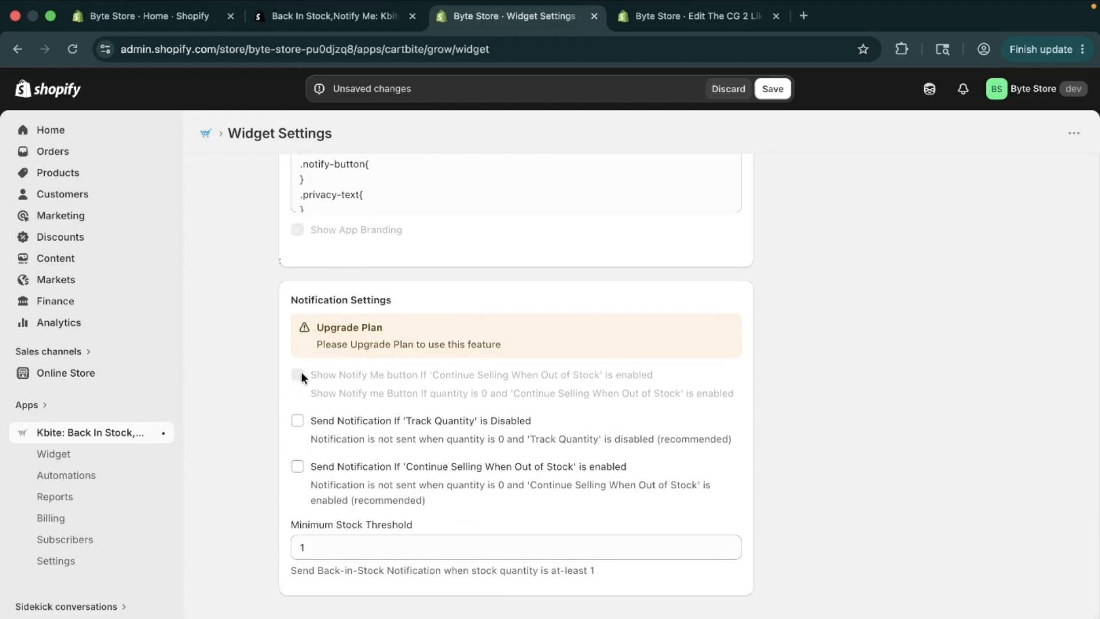
pyautogui.scroll(15, 308, 435)
pyautogui.scroll(7, 308, 435)
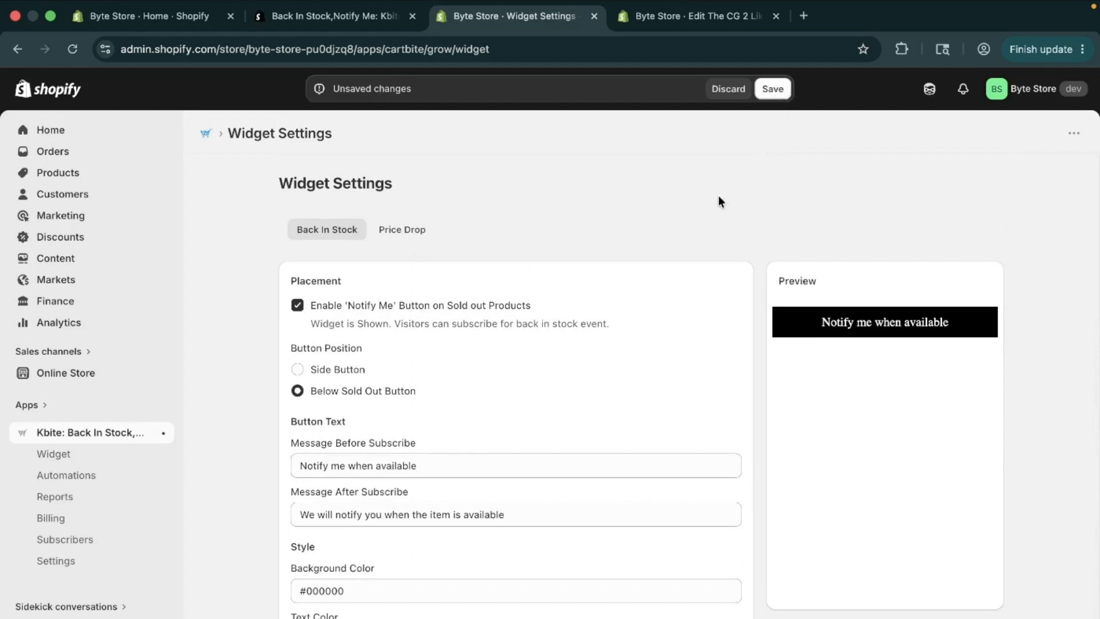
# Step: Enable the 'Price Drop' button in the Price Drop widget settings, place it below the Add to Cart button, and save
pyautogui.click(408, 232)
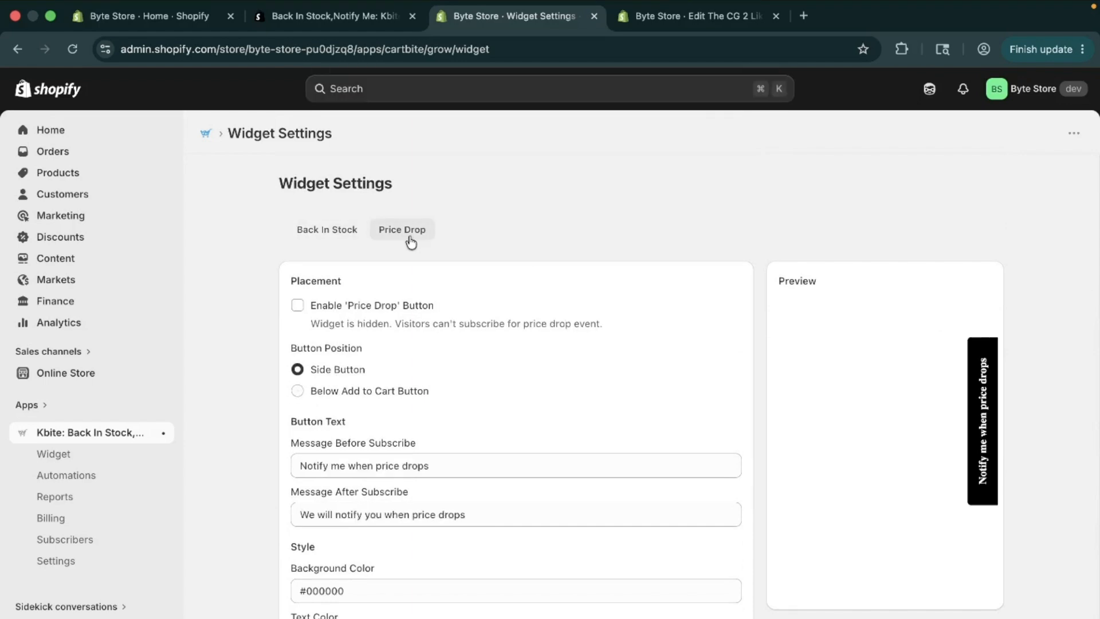
pyautogui.click(300, 308)
pyautogui.scroll(-5, 380, 404)
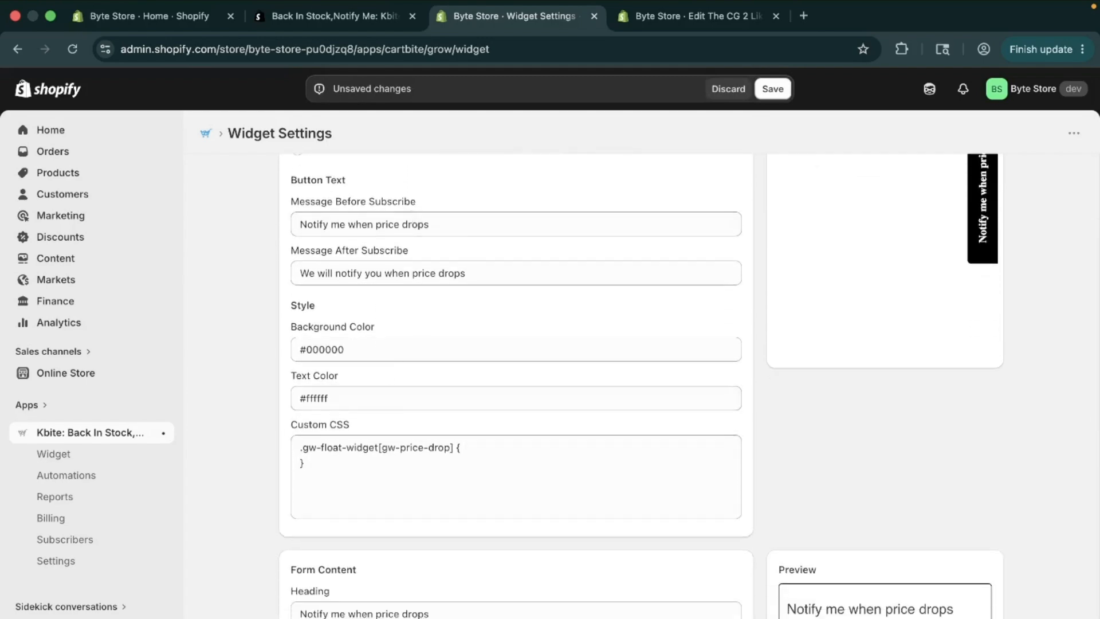
pyautogui.scroll(-12, 472, 512)
pyautogui.scroll(4, 471, 513)
pyautogui.scroll(15, 472, 513)
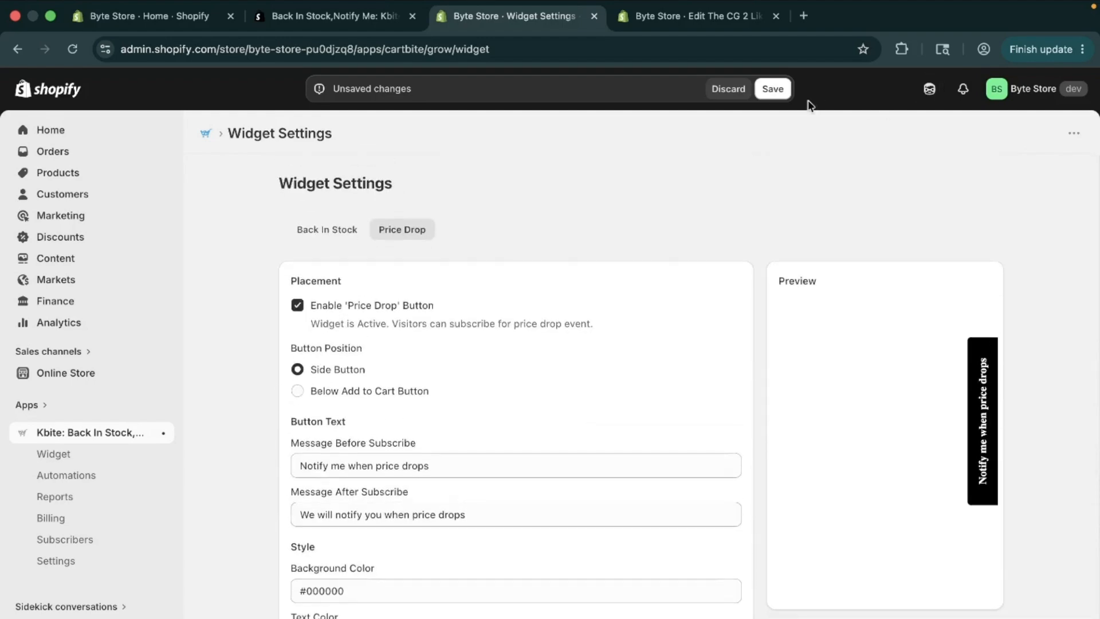
pyautogui.click(323, 396)
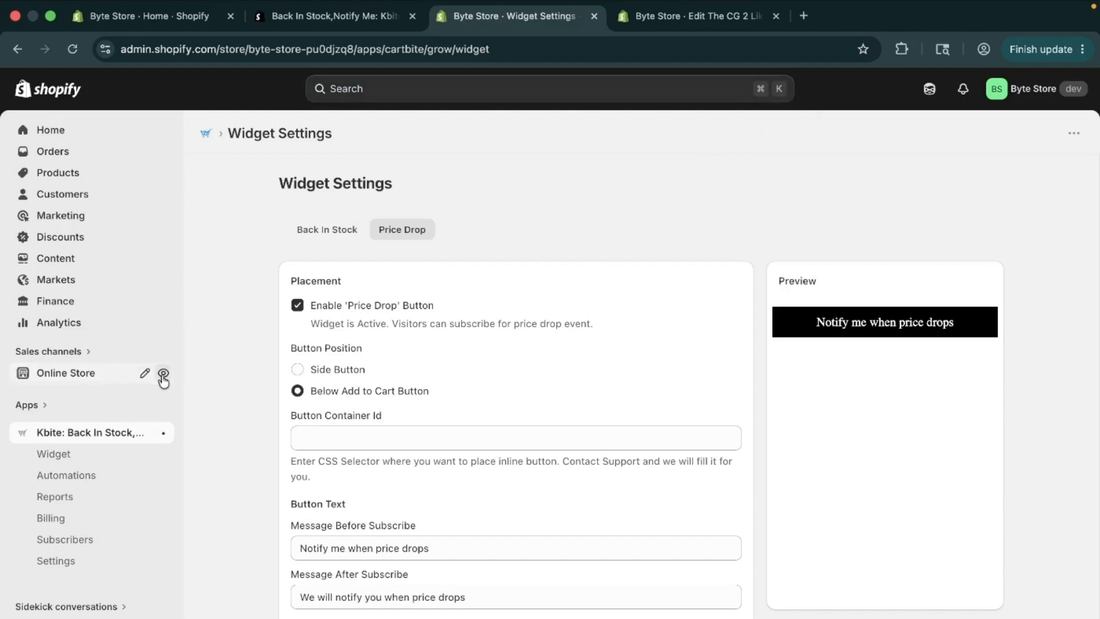
# Step: View the online store, search it for "PR1" and open that product's page
pyautogui.click(163, 375)
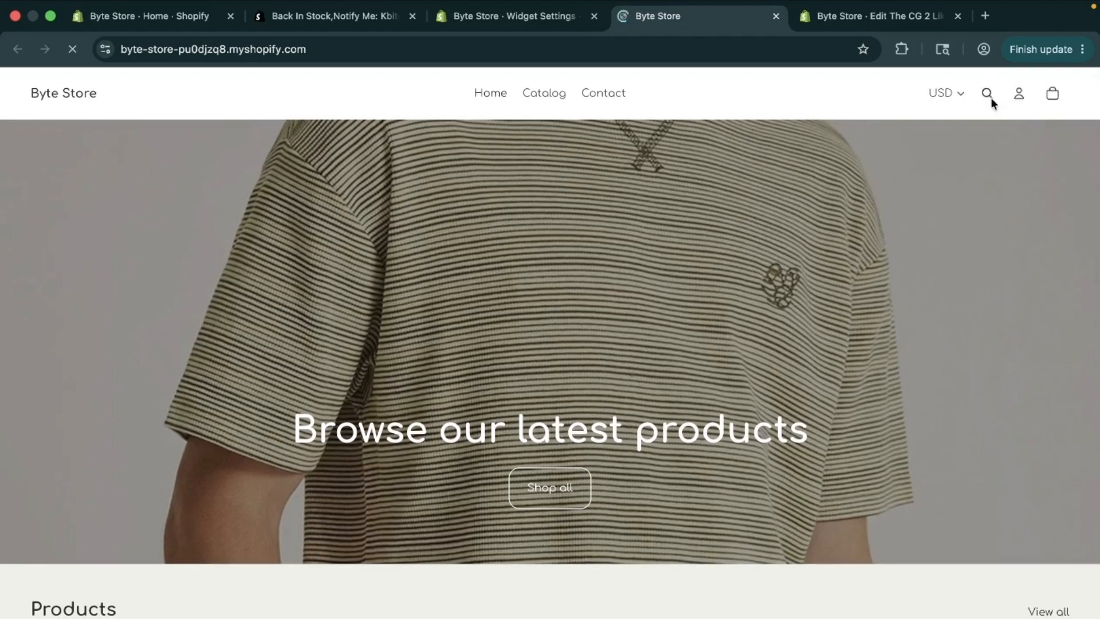
pyautogui.click(988, 95)
pyautogui.write('PR1')
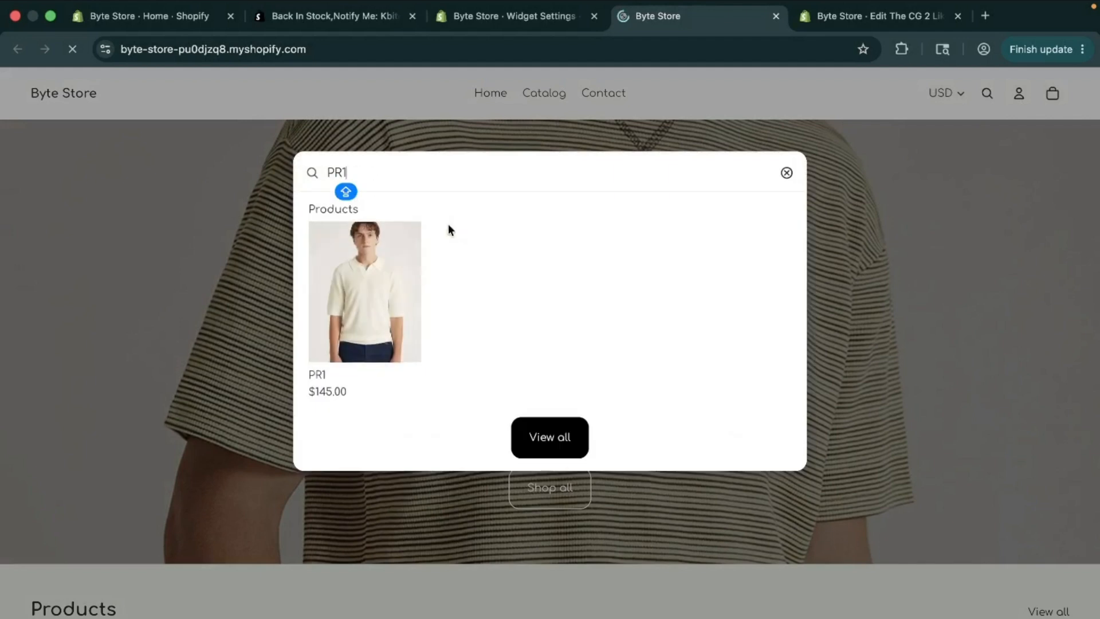
pyautogui.click(352, 267)
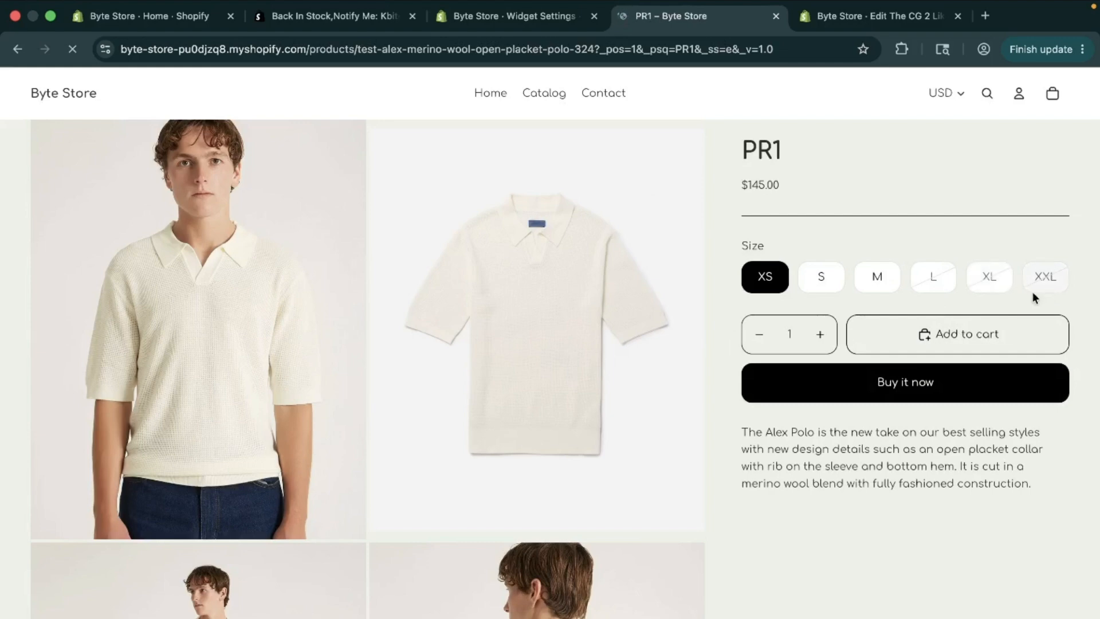
# Step: Open the availability notification form for PR1's sold-out size L and choose XL in its variant selector
pyautogui.click(935, 276)
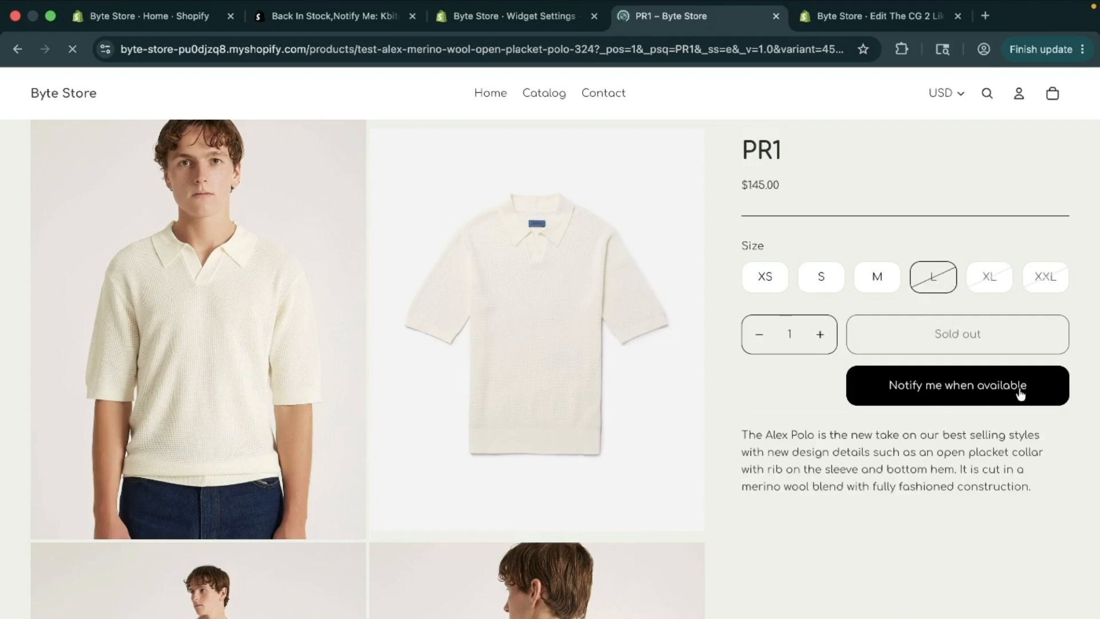
pyautogui.click(951, 402)
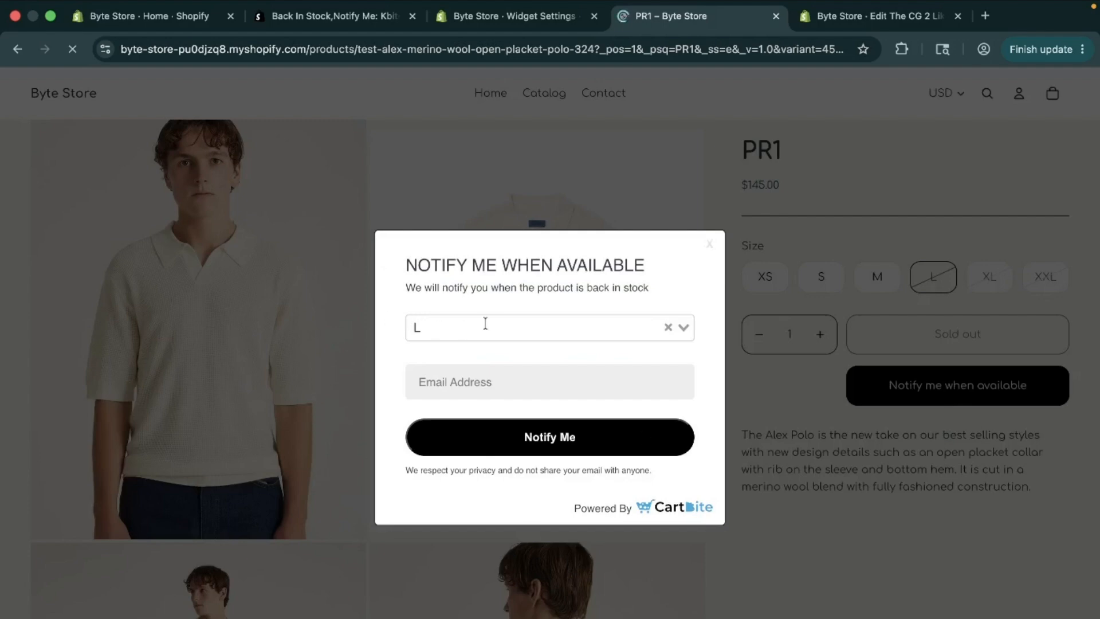
pyautogui.click(474, 325)
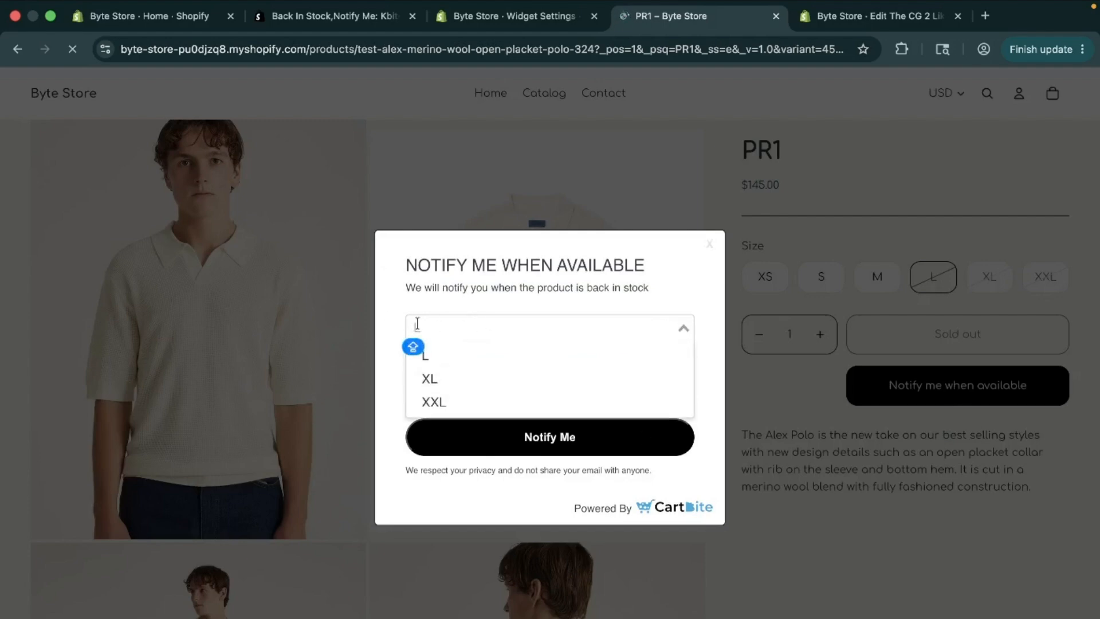
pyautogui.click(675, 278)
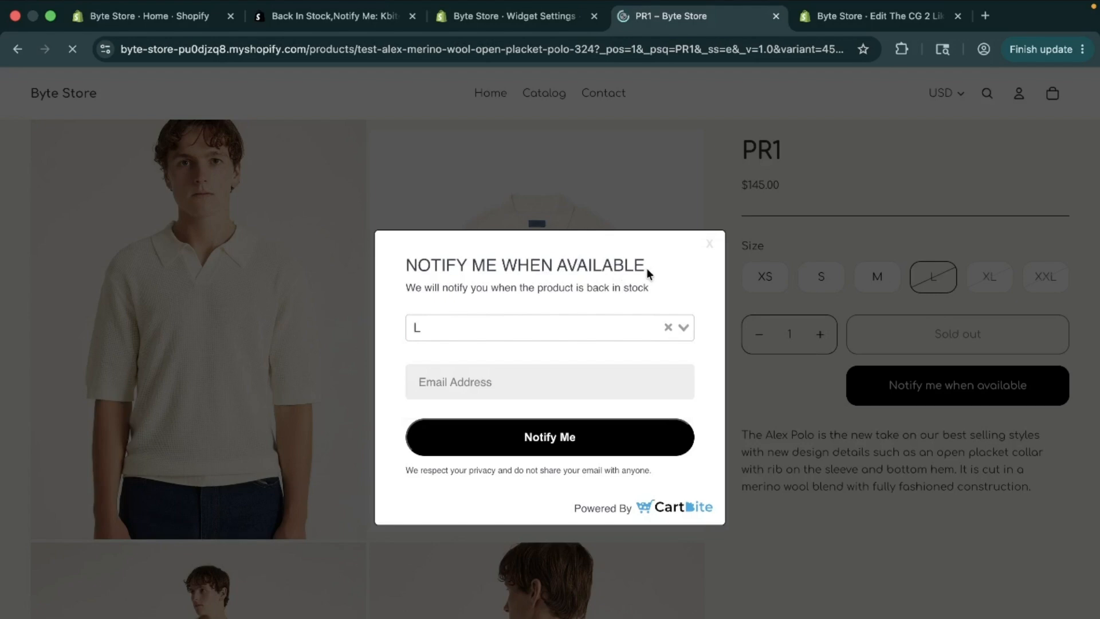
pyautogui.click(688, 331)
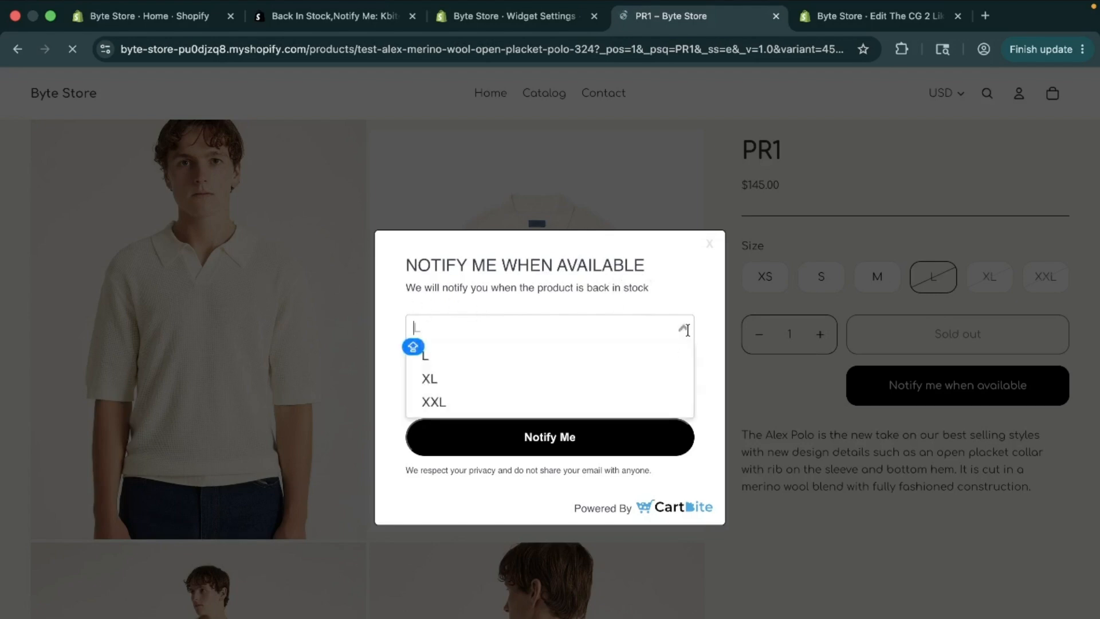
pyautogui.click(622, 374)
# Step: Try to submit the notification form with the invalid email entry "FE" and check the validation text
pyautogui.click(605, 387)
pyautogui.write('FE')
pyautogui.click(559, 441)
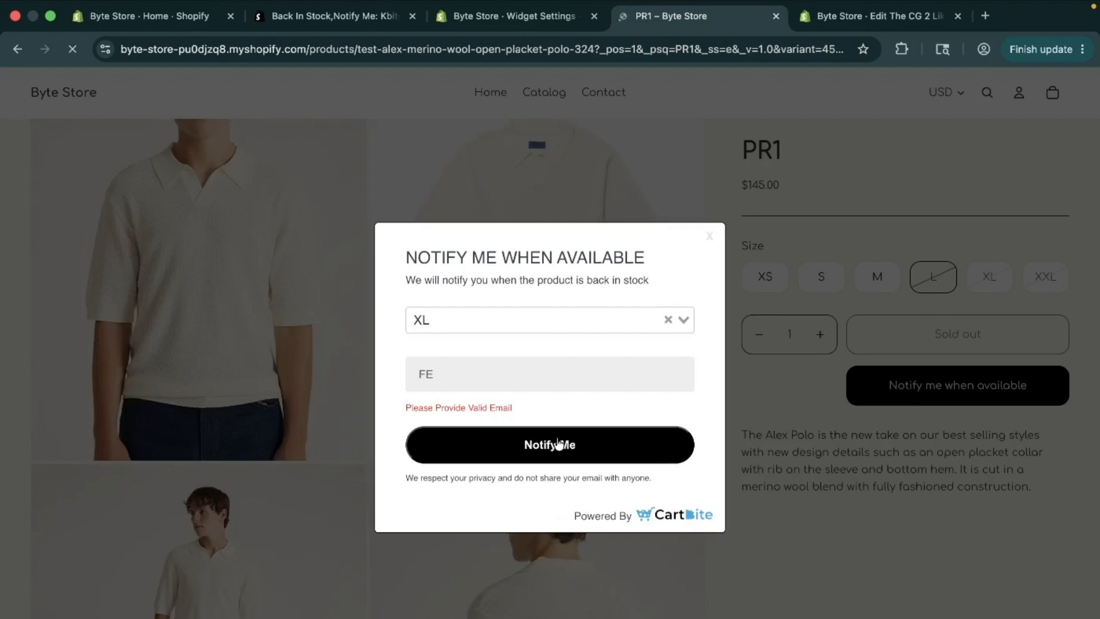
pyautogui.moveTo(397, 416); pyautogui.dragTo(552, 410)
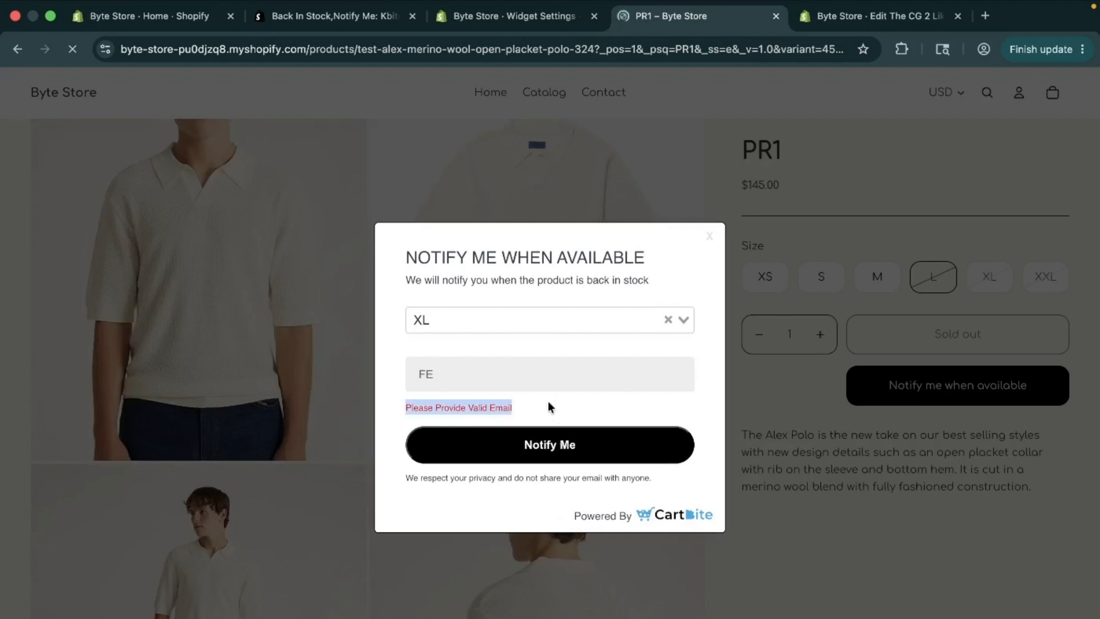
# Step: Replace the invalid entry with a complete sample email address, submit the notification request and close the form
pyautogui.click(538, 383)
pyautogui.press('super+a')
pyautogui.click(524, 462)
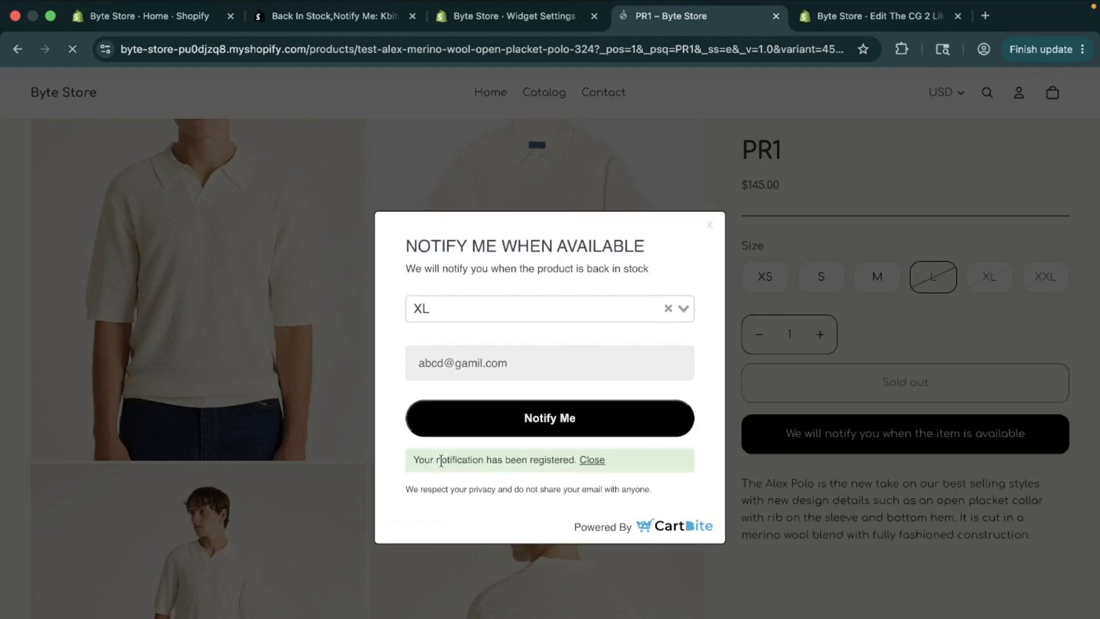
pyautogui.click(590, 461)
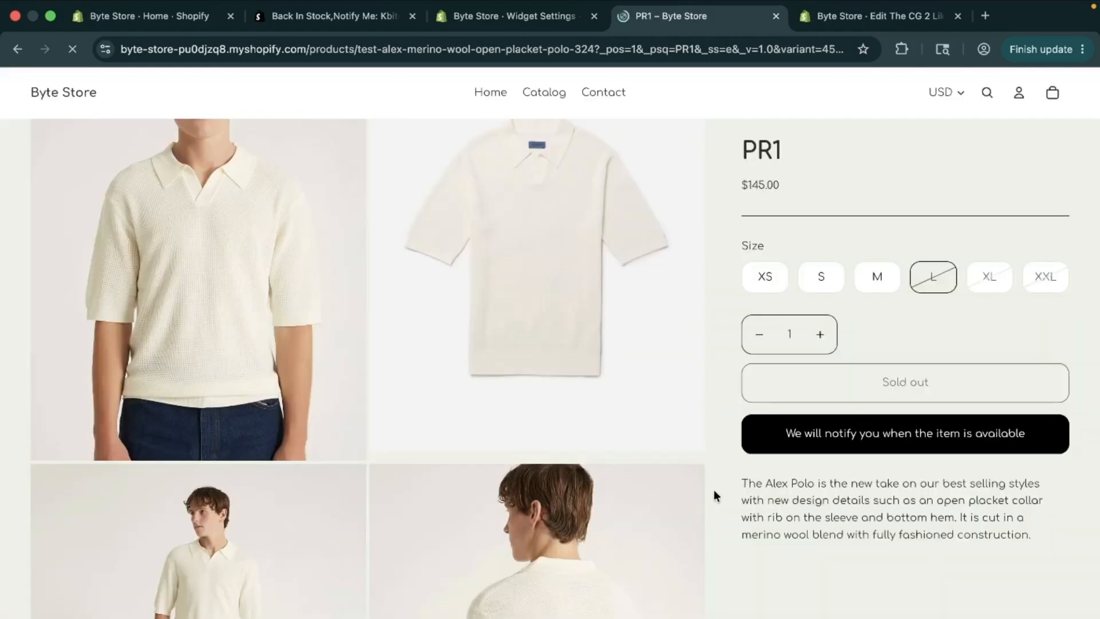